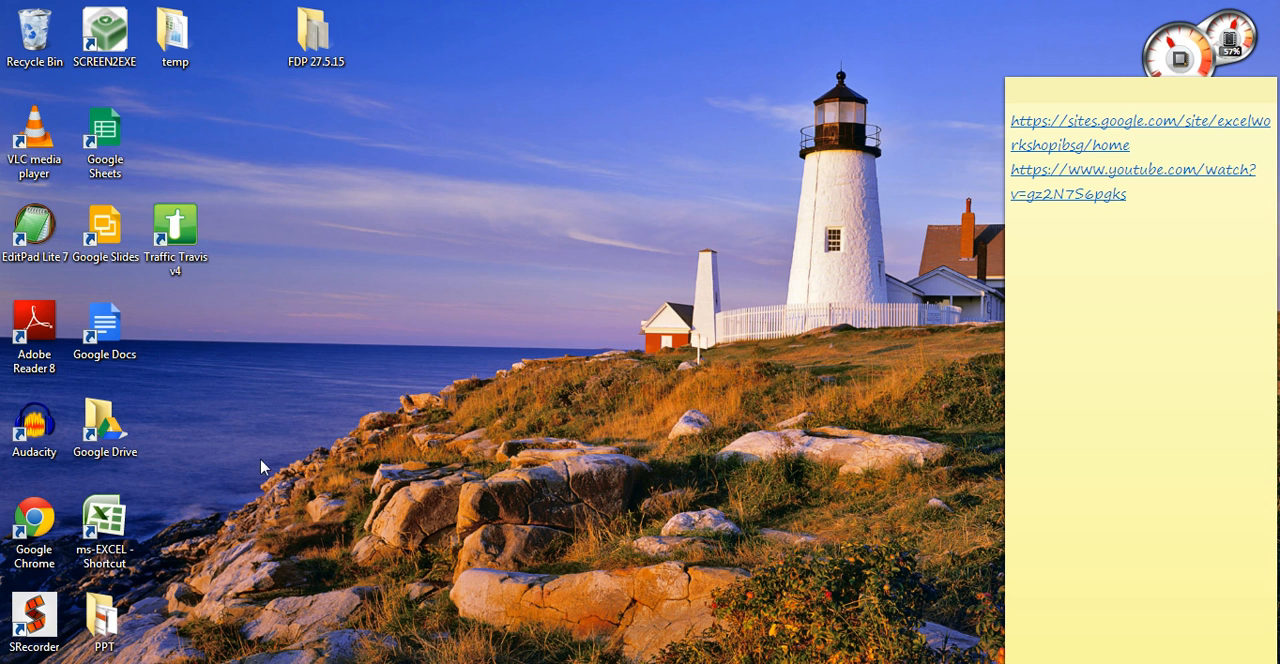
Select the PPT folder on the desktop.
{"action": "left_click", "coordinate": [136, 447]}
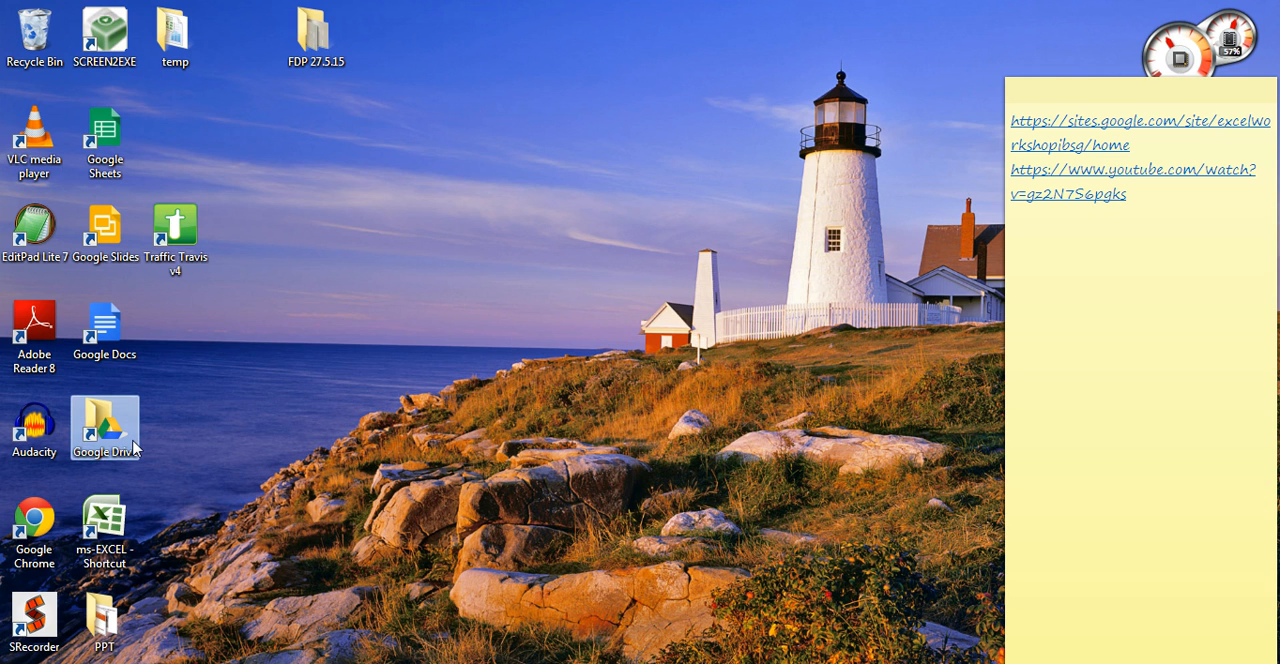
{"action": "key", "text": "p"}
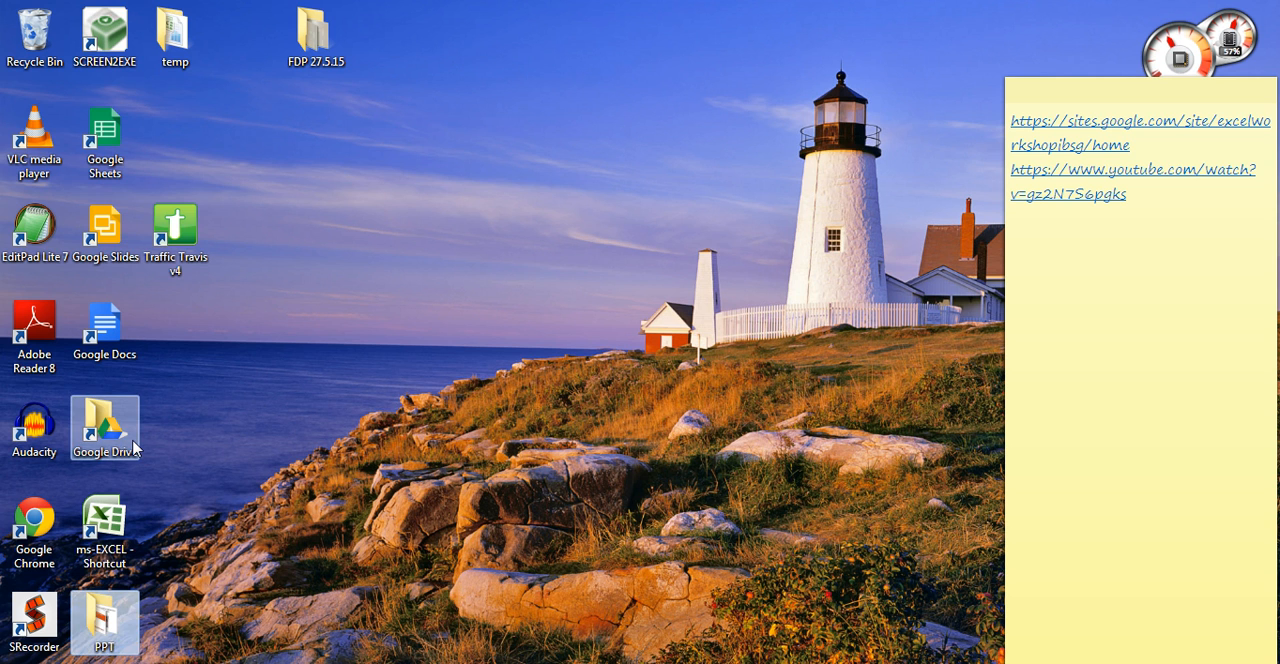
Open the PPT folder maximized and select the first file in its list.
{"action": "double_click", "coordinate": [120, 625]}
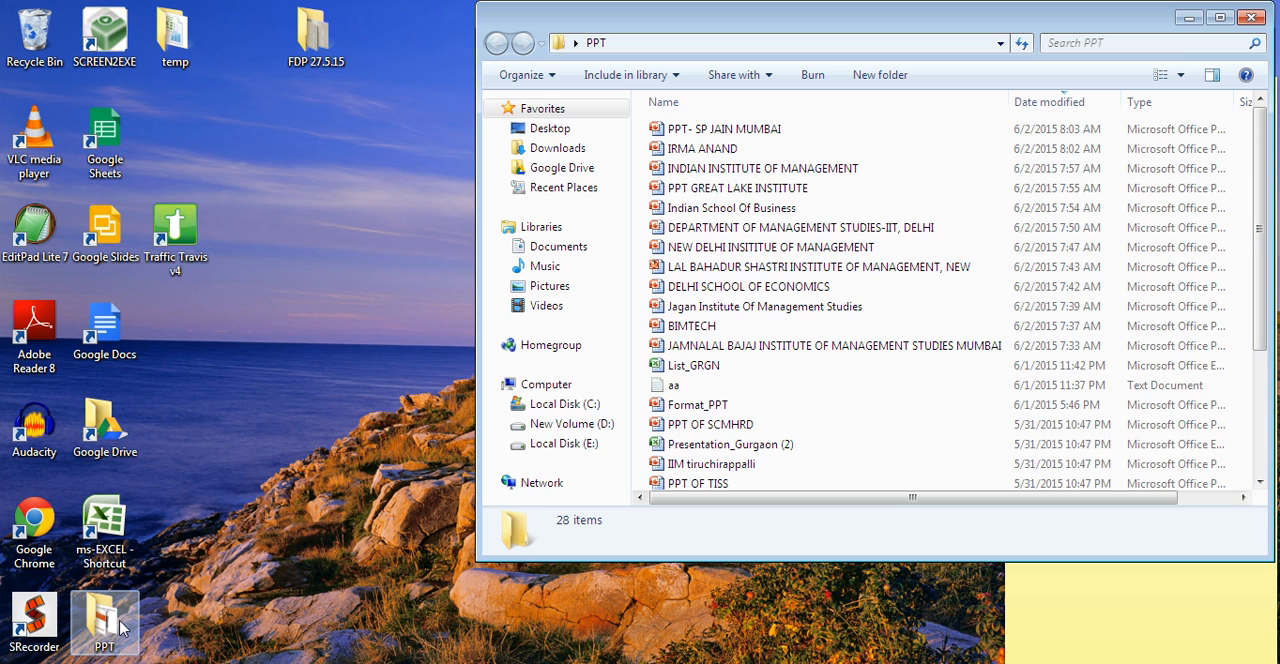
{"action": "double_click", "coordinate": [789, 33]}
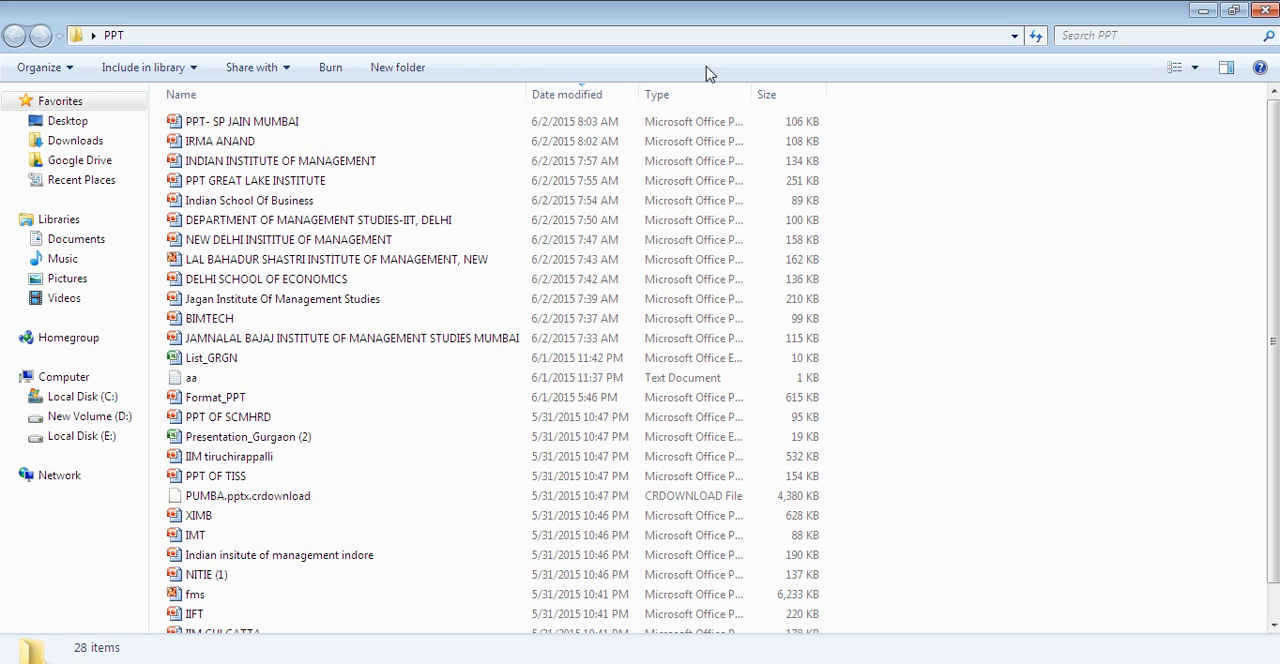
{"action": "left_click", "coordinate": [297, 125]}
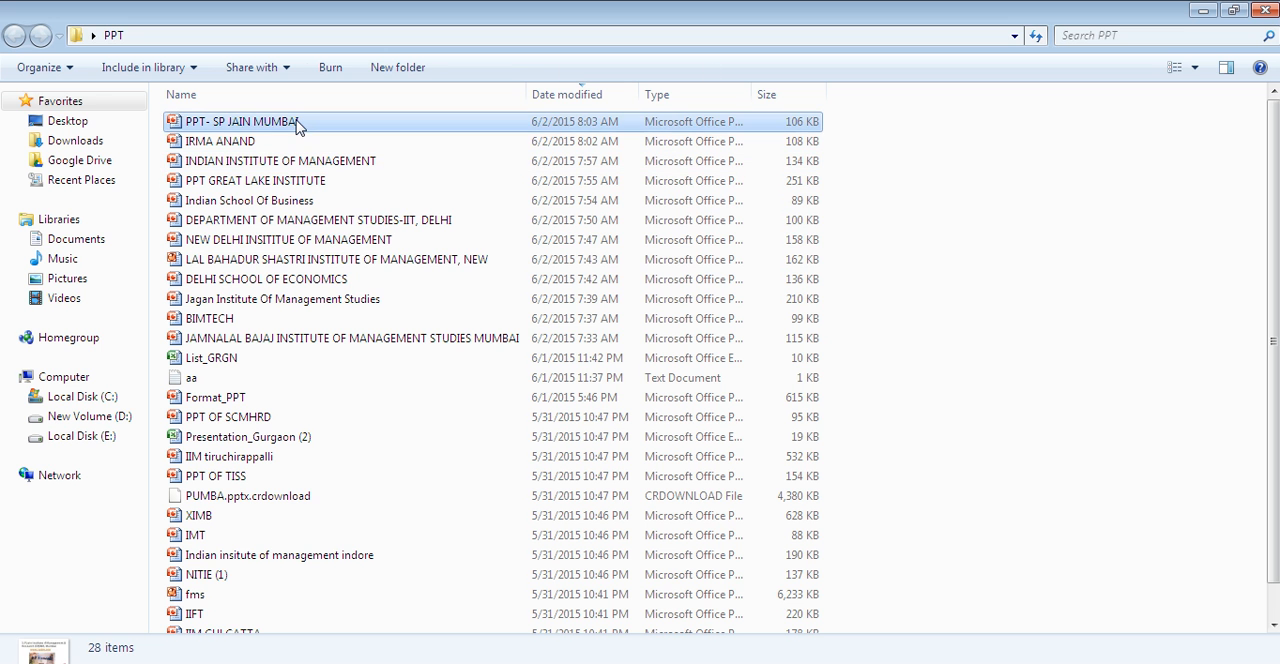
{"action": "type", "text": "ipfft"}
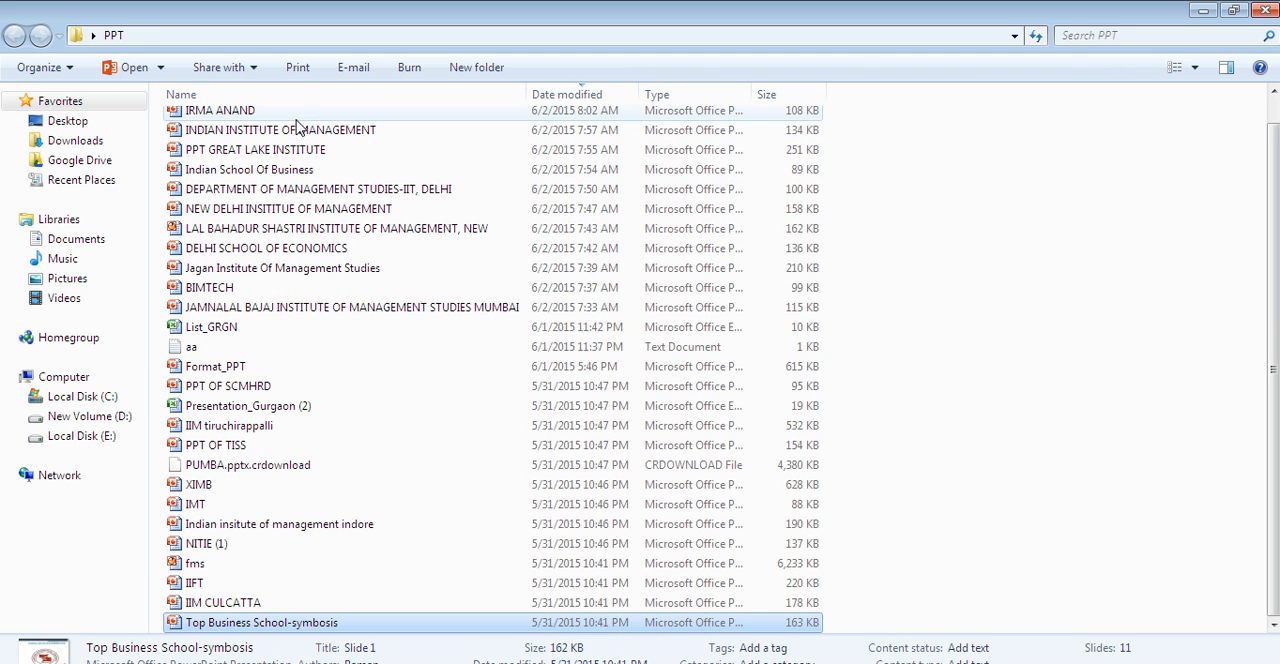
{"action": "type", "text": "ibp"}
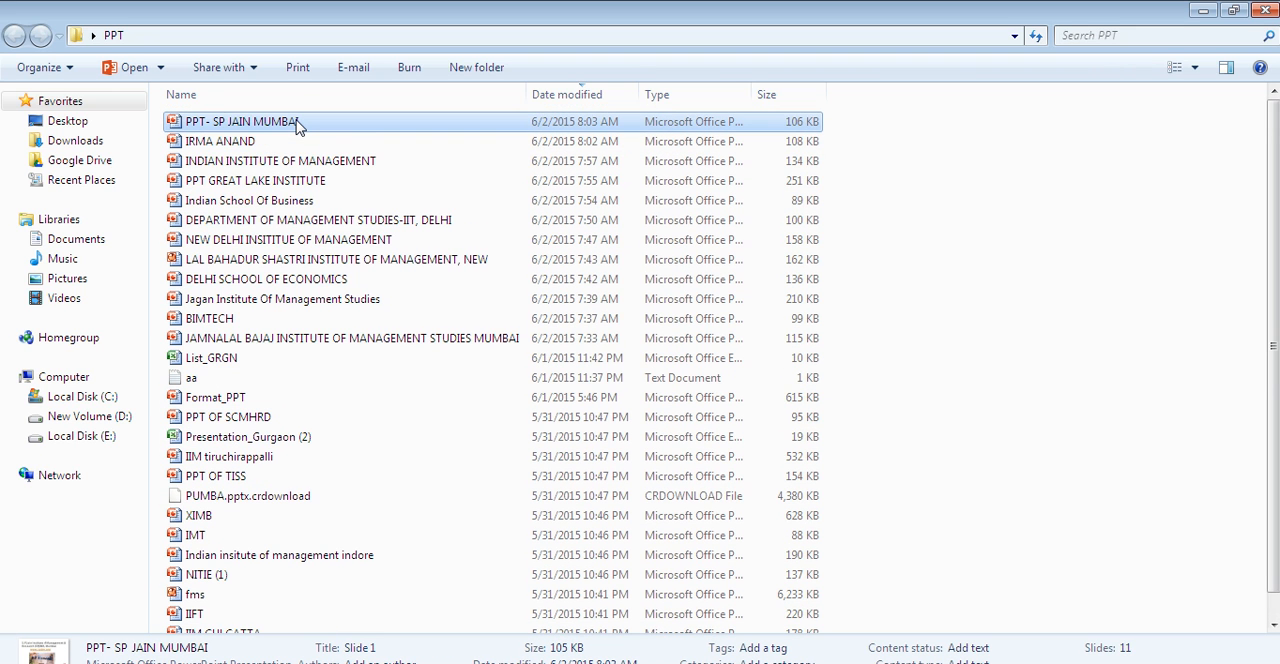
Step down through the file list past the institute PPTs, aa text file and PPT OF TISS.
{"action": "key", "text": "Down"}
{"action": "key", "text": "Down"}
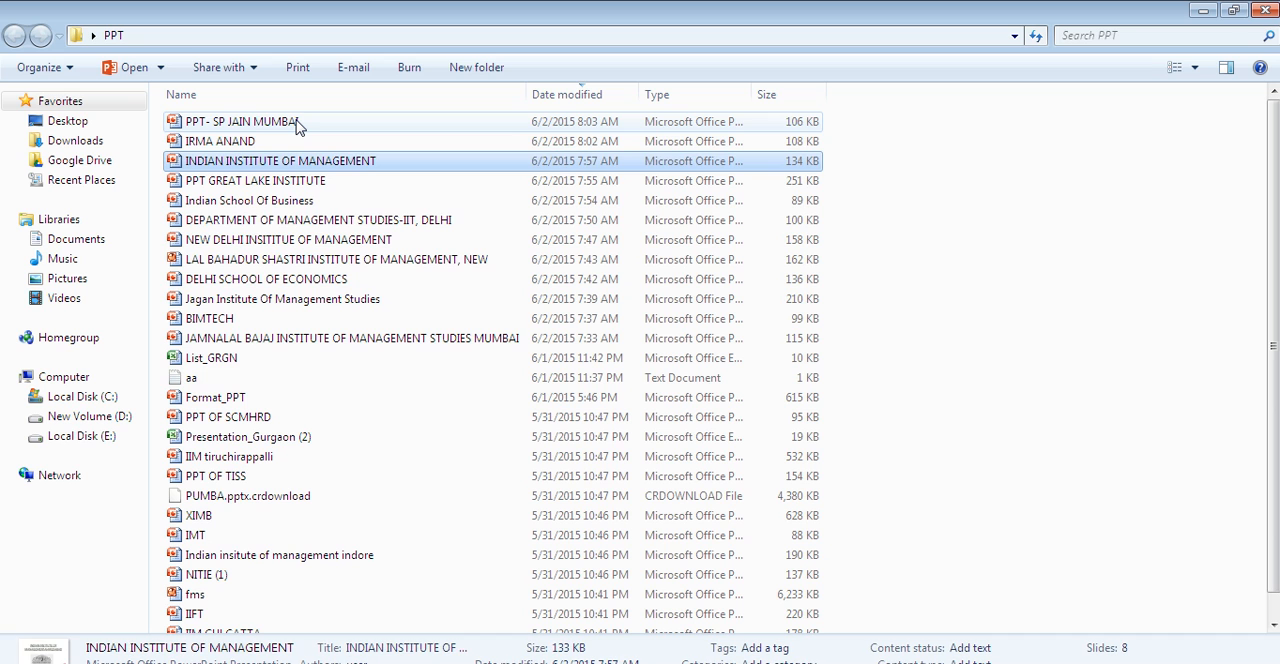
{"action": "key", "text": "Down"}
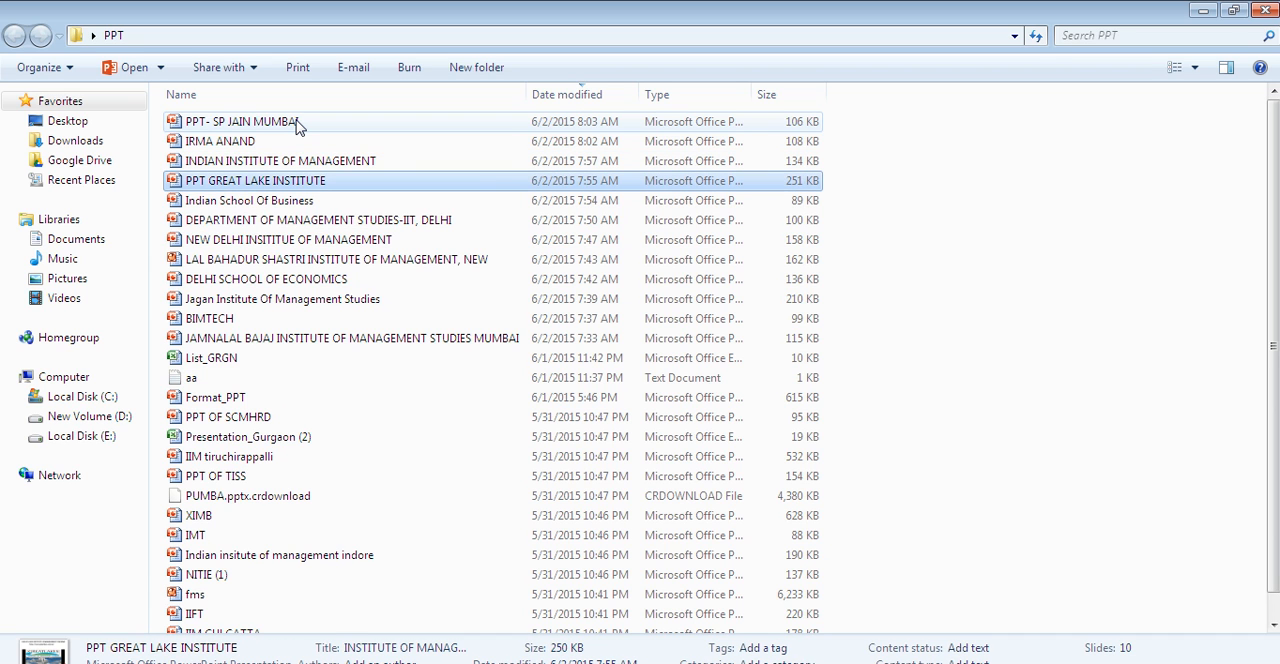
{"action": "key", "text": "Down"}
{"action": "key", "text": "Down"}
{"action": "key", "text": "Down"}
{"action": "key", "text": "Down"}
{"action": "key", "text": "Down"}
{"action": "key", "text": "Down"}
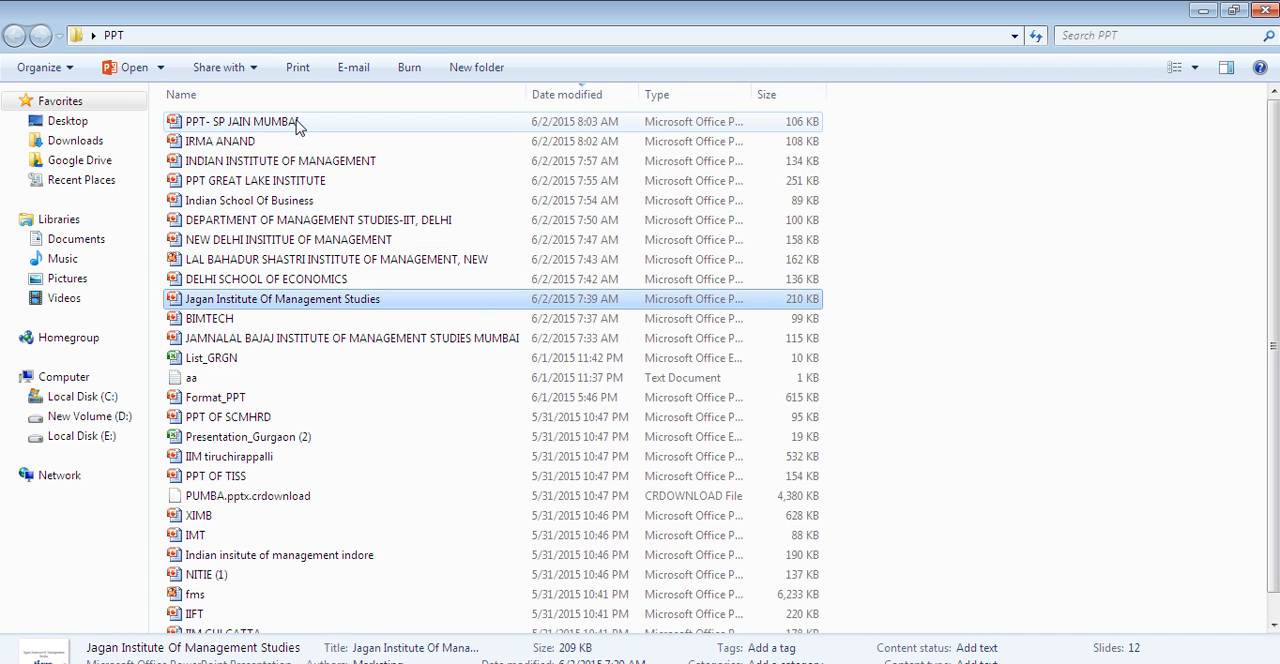
{"action": "key", "text": "Down"}
{"action": "key", "text": "Down"}
{"action": "key", "text": "Down"}
{"action": "key", "text": "Down"}
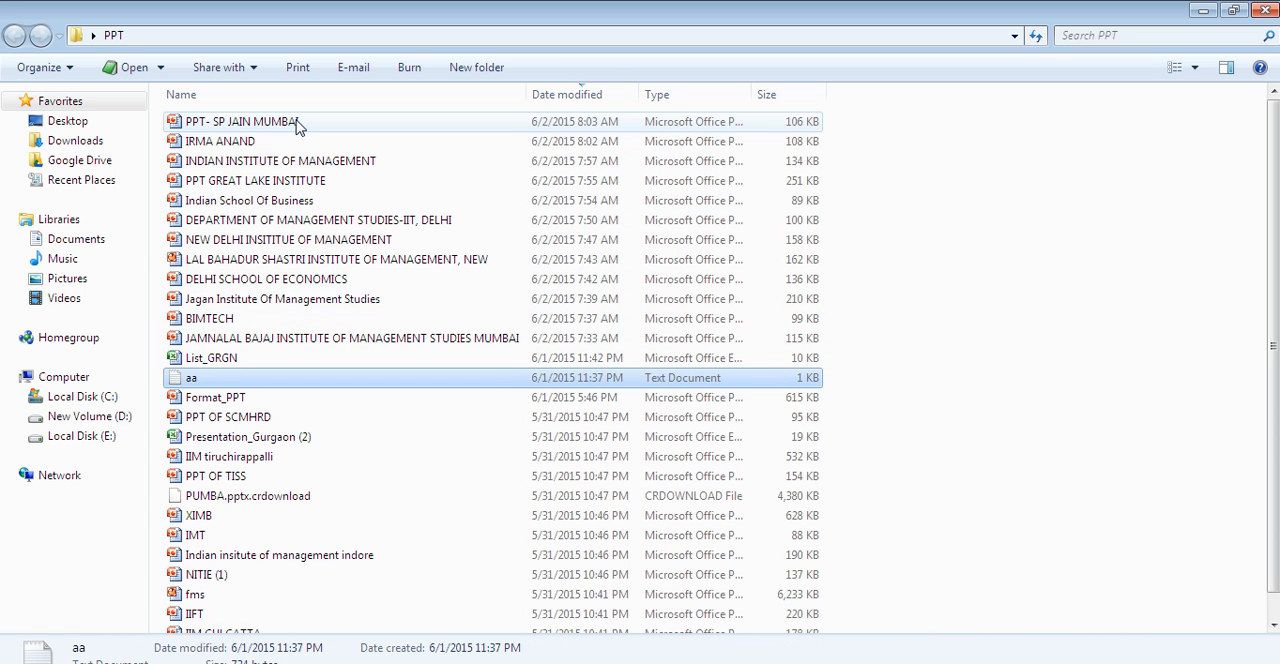
{"action": "key", "text": "Down"}
{"action": "key", "text": "Down"}
{"action": "key", "text": "Down"}
{"action": "key", "text": "Down"}
{"action": "key", "text": "Down"}
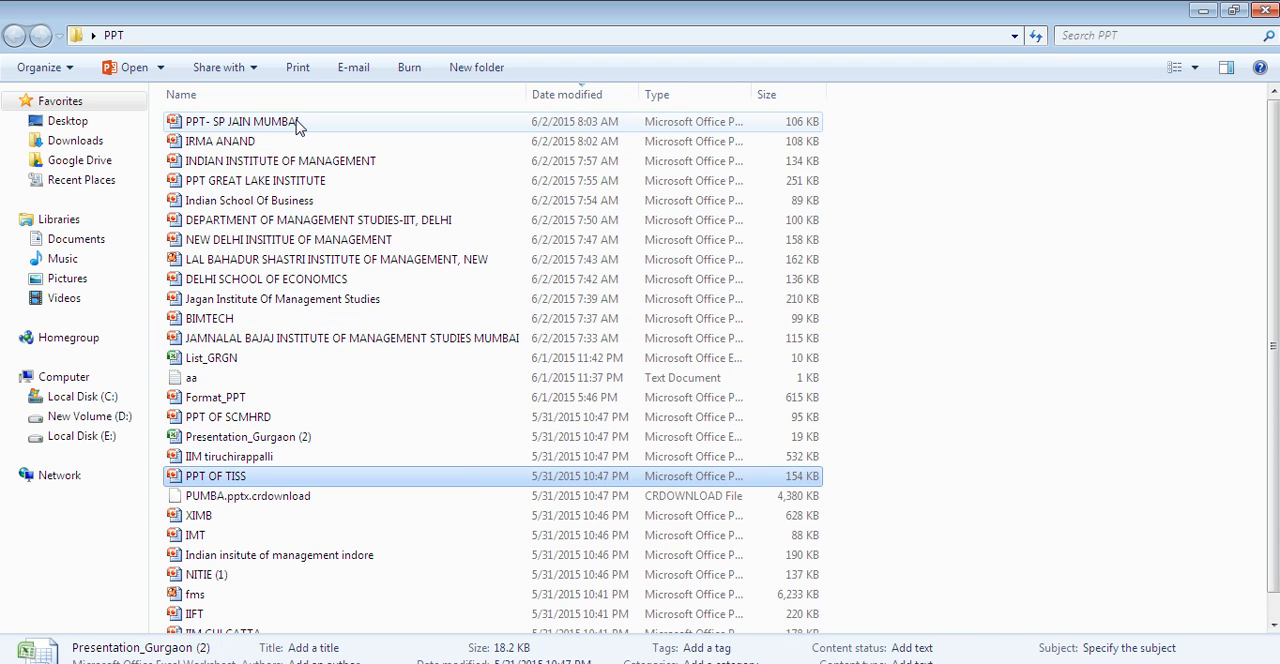
{"action": "key", "text": "Down"}
{"action": "key", "text": "Down"}
{"action": "key", "text": "Down"}
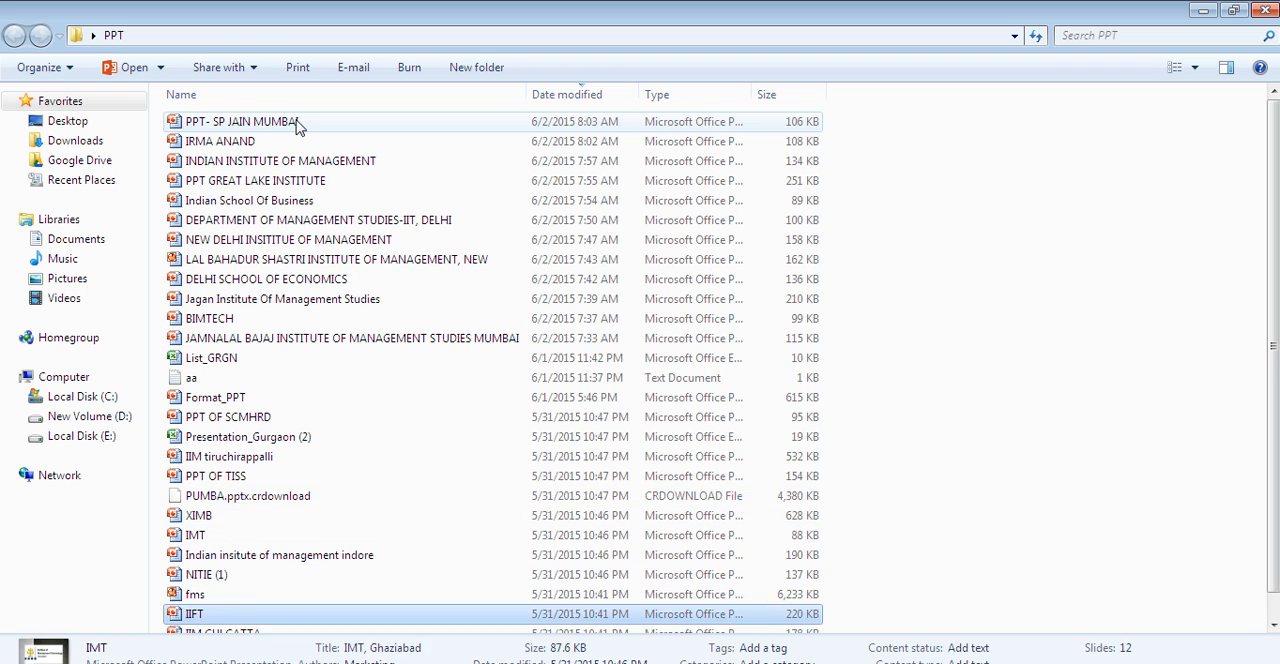
{"action": "key", "text": "Down"}
{"action": "key", "text": "Down"}
{"action": "key", "text": "Down"}
{"action": "key", "text": "Down"}
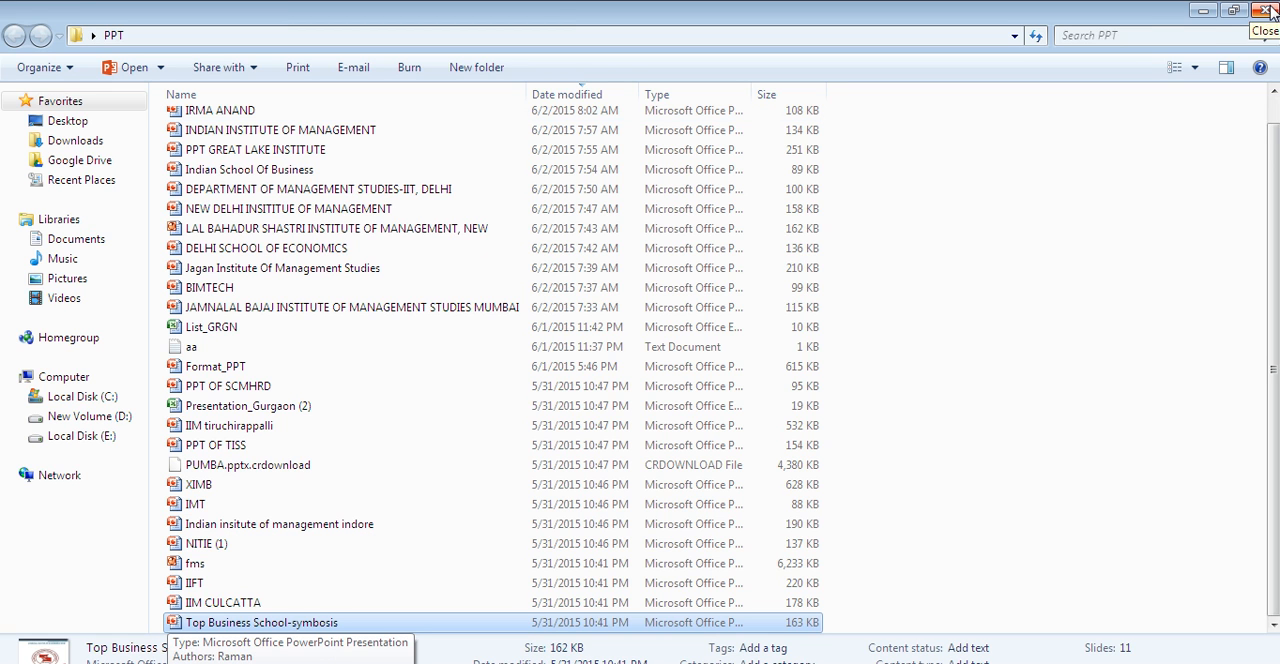
Close the PPT folder and search for cmd in the Start menu.
{"action": "left_click", "coordinate": [1268, 12]}
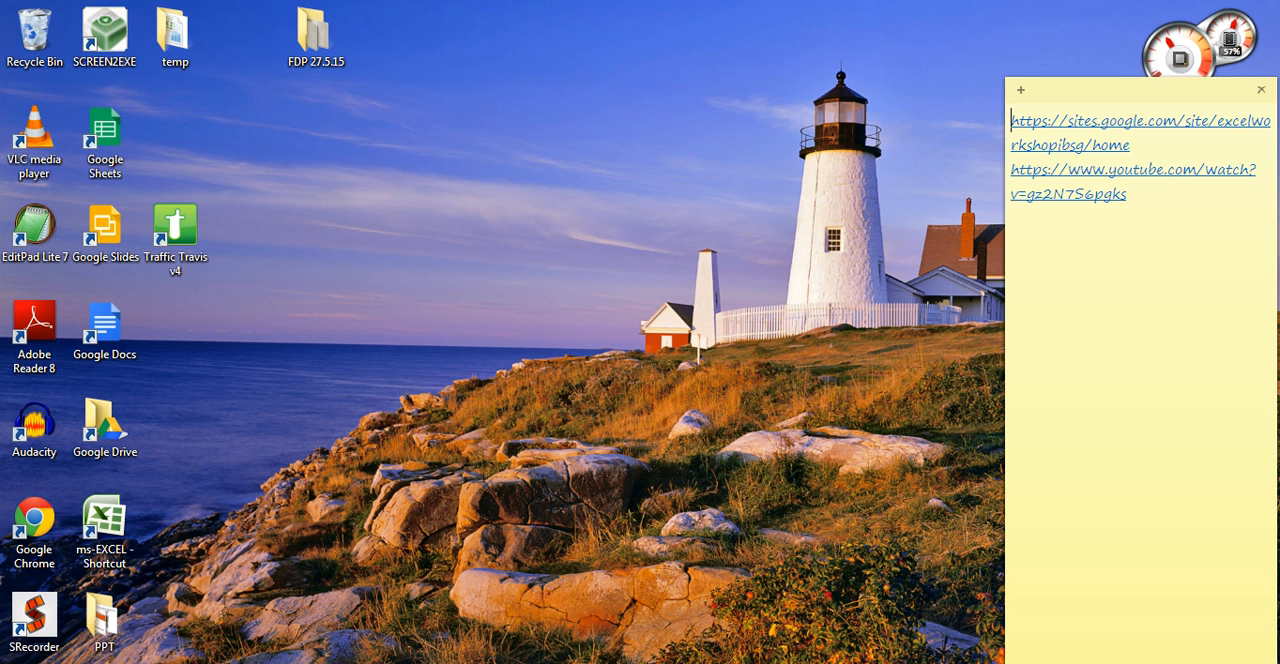
{"action": "key", "text": "super"}
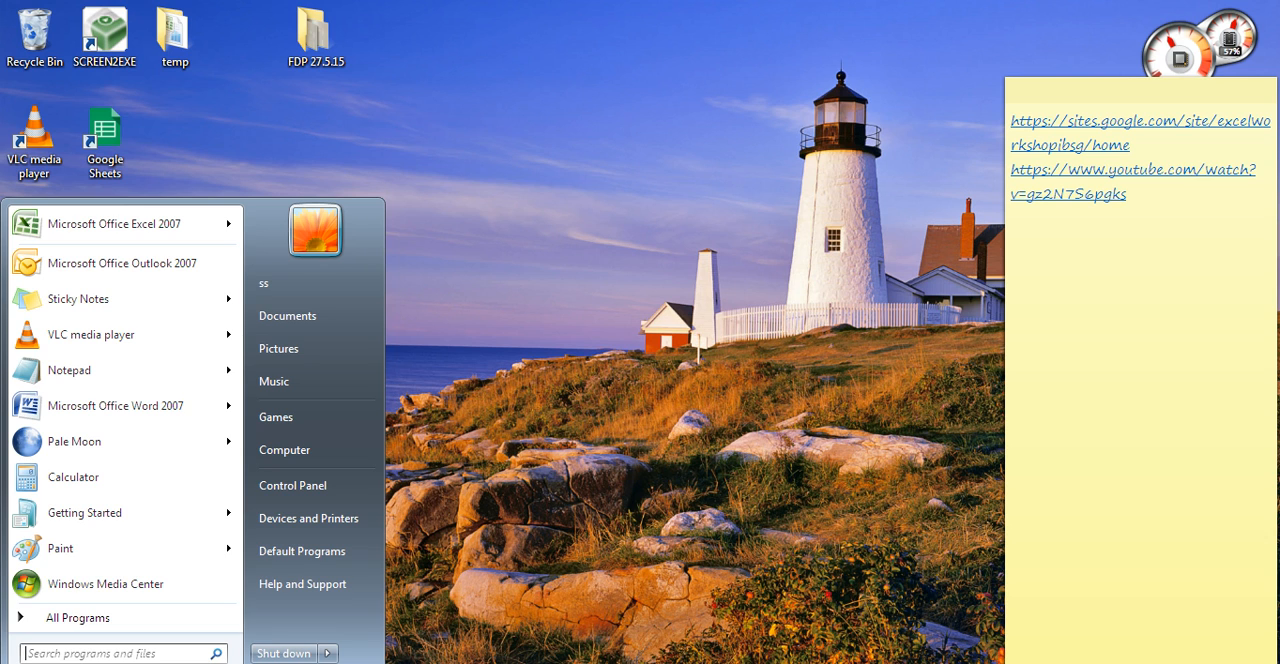
{"action": "left_click", "coordinate": [80, 655]}
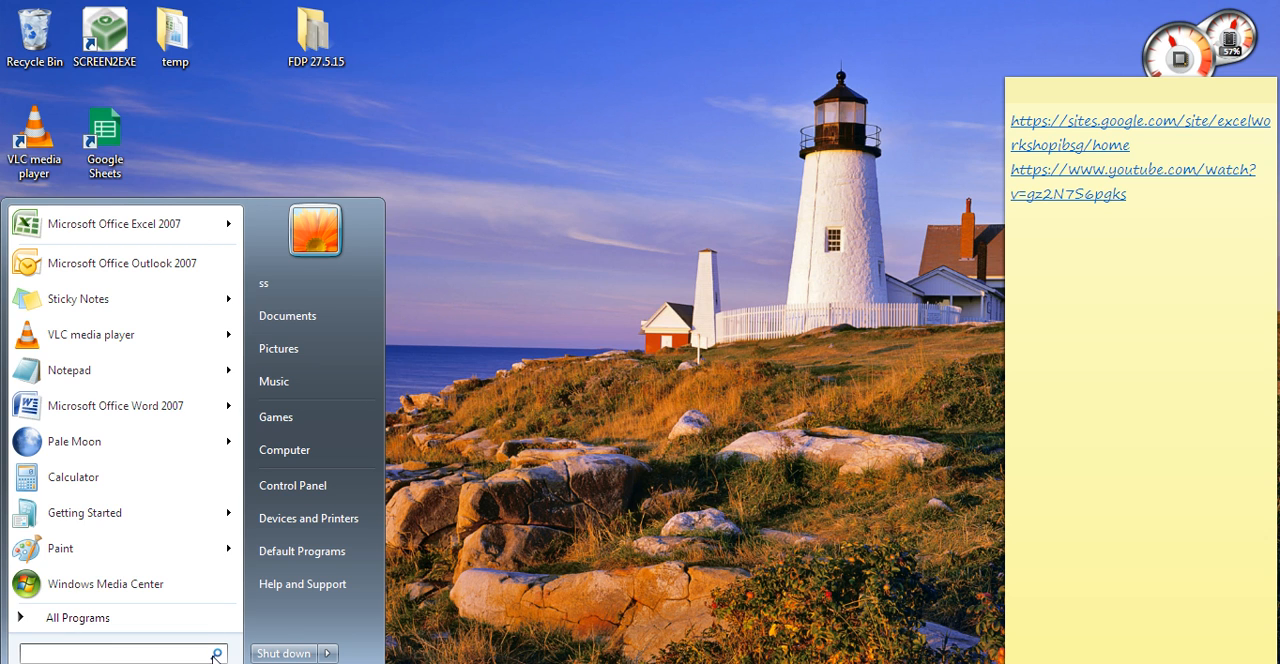
{"action": "type", "text": "cmd"}
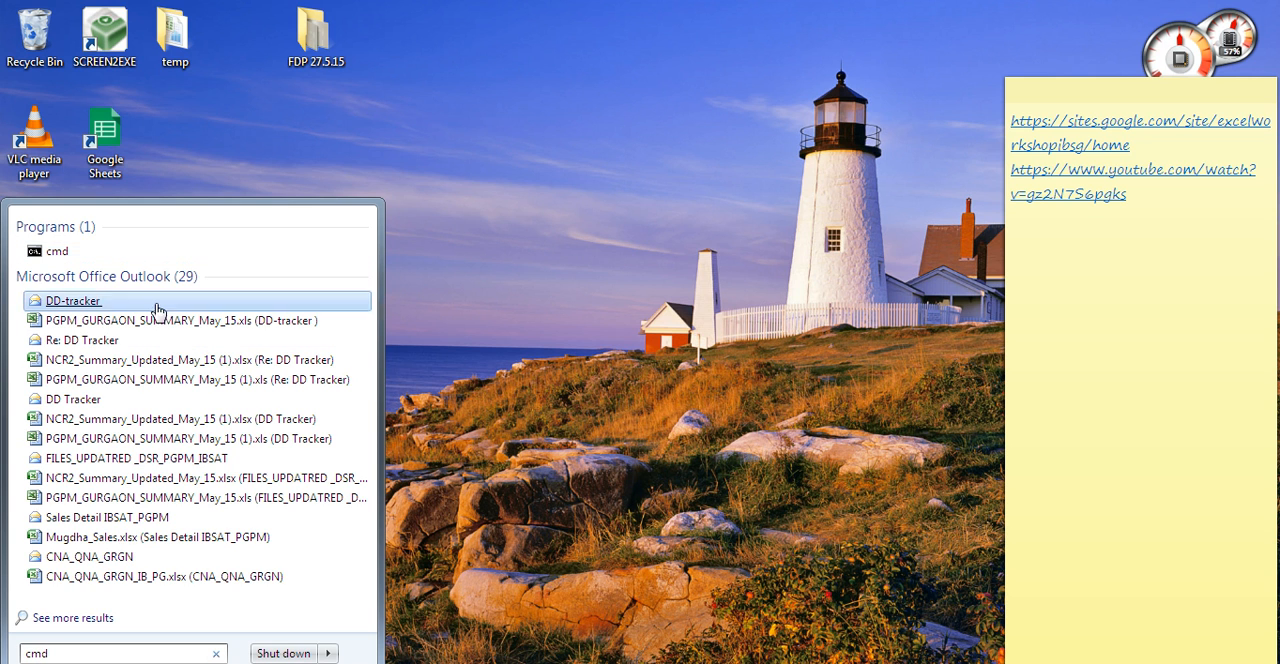
Launch the Command Prompt and resize its window taller on the screen.
{"action": "left_click", "coordinate": [57, 251]}
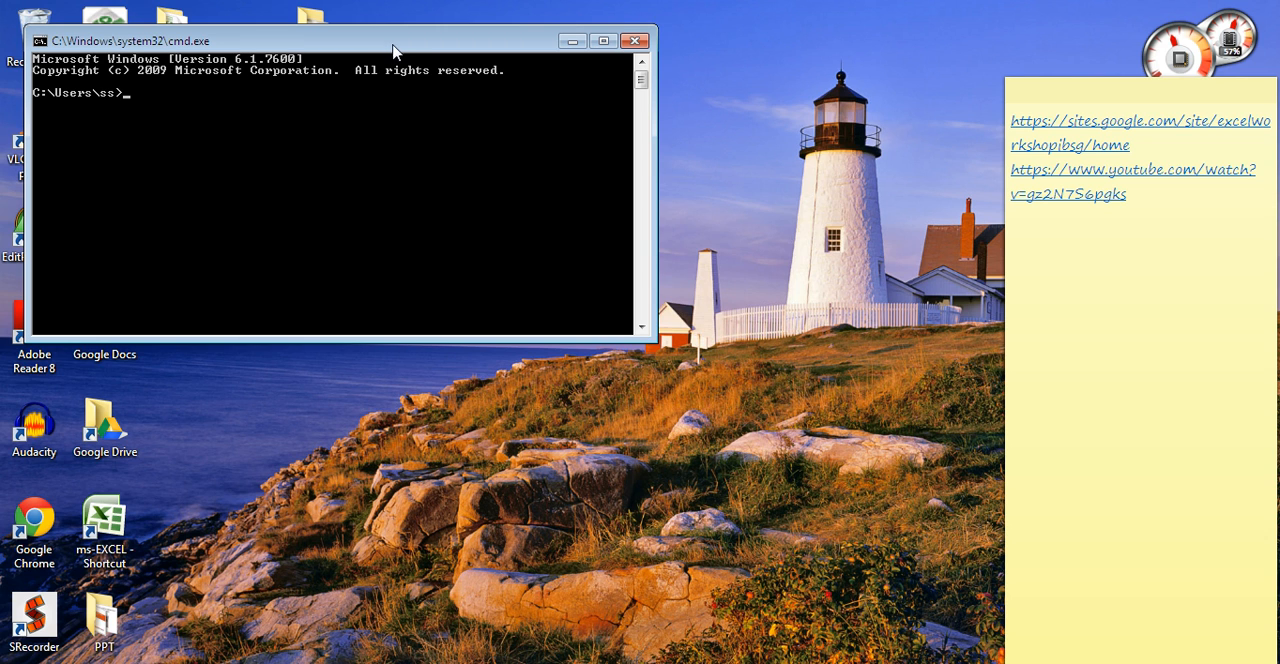
{"action": "key", "text": "super+Left"}
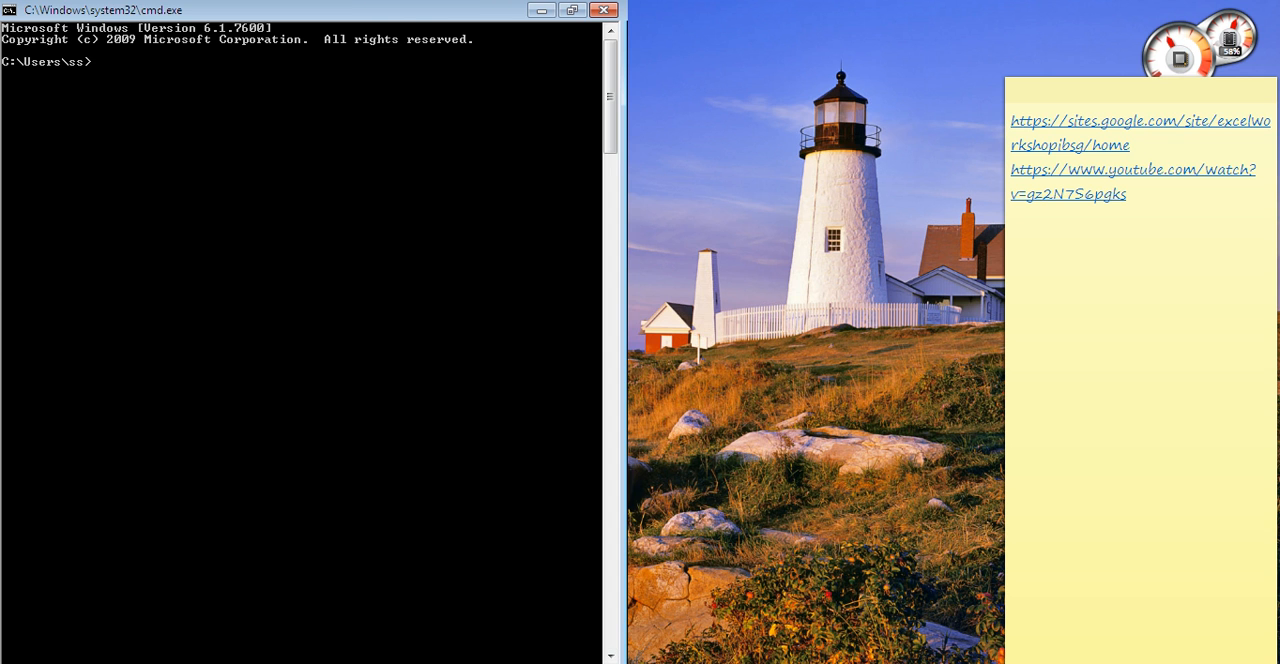
{"action": "mouse_move", "coordinate": [410, 12]}
{"action": "left_mouse_down"}
{"action": "mouse_move", "coordinate": [548, 44]}
{"action": "mouse_move", "coordinate": [586, 67]}
{"action": "left_mouse_up"}
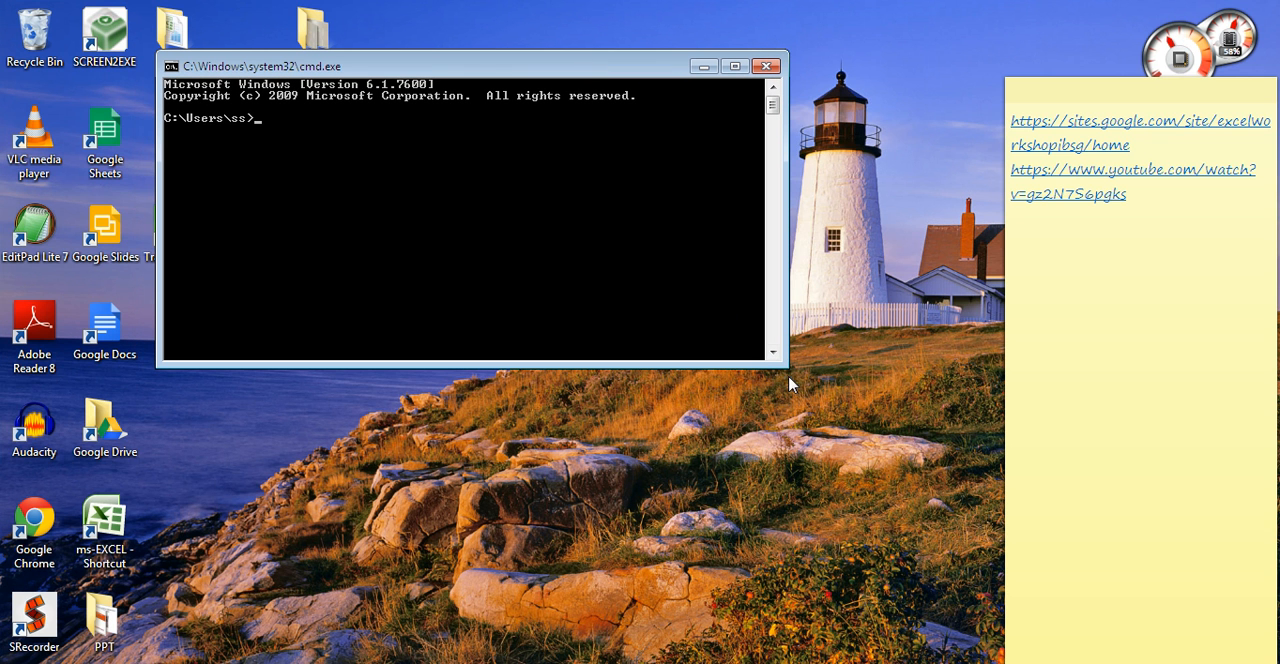
{"action": "left_click_drag", "start_coordinate": [790, 370], "coordinate": [1025, 600]}
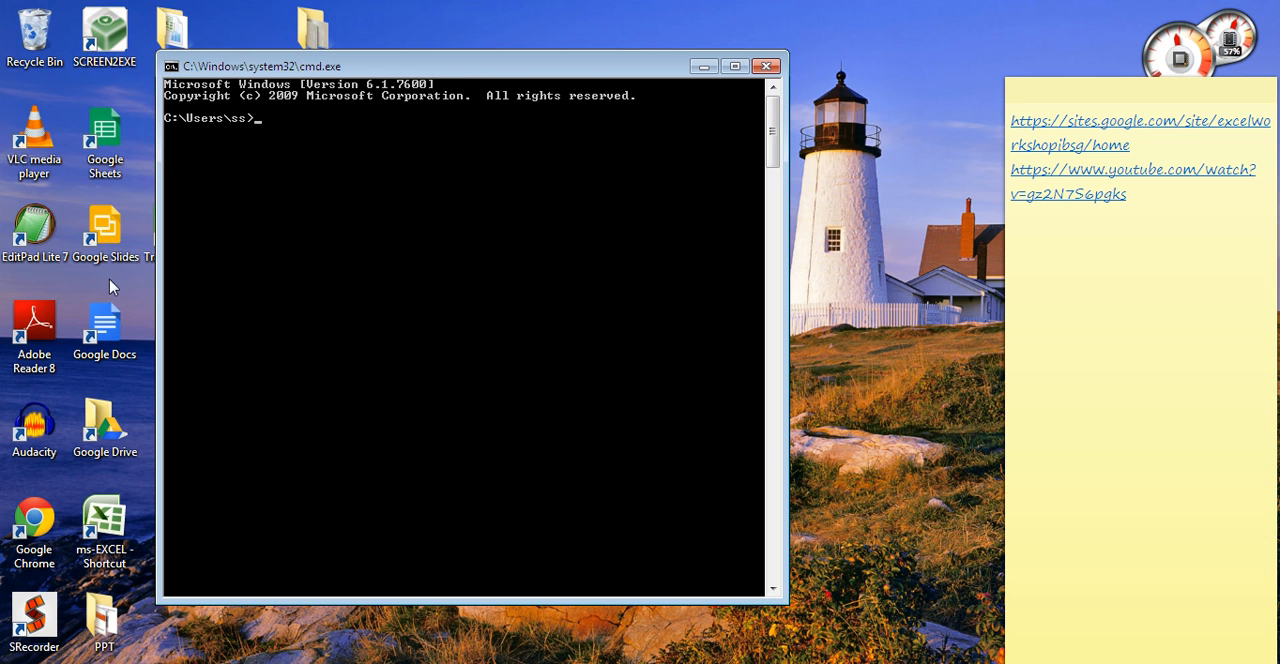
{"action": "left_click", "coordinate": [315, 30]}
{"action": "left_click", "coordinate": [305, 148]}
{"action": "type", "text": "desk"}
{"action": "type", "text": "~"}
Run a cd to Desktop that fails, then recall the command for a retry.
{"action": "key", "text": "Return"}
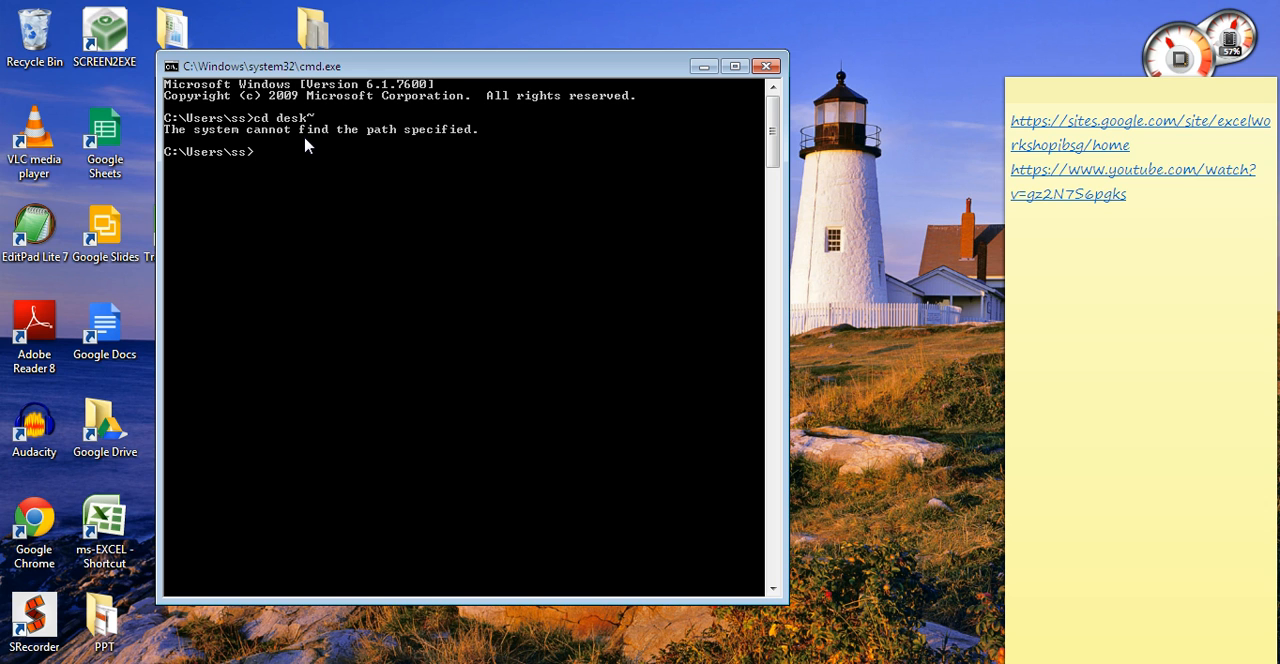
{"action": "key", "text": "F2"}
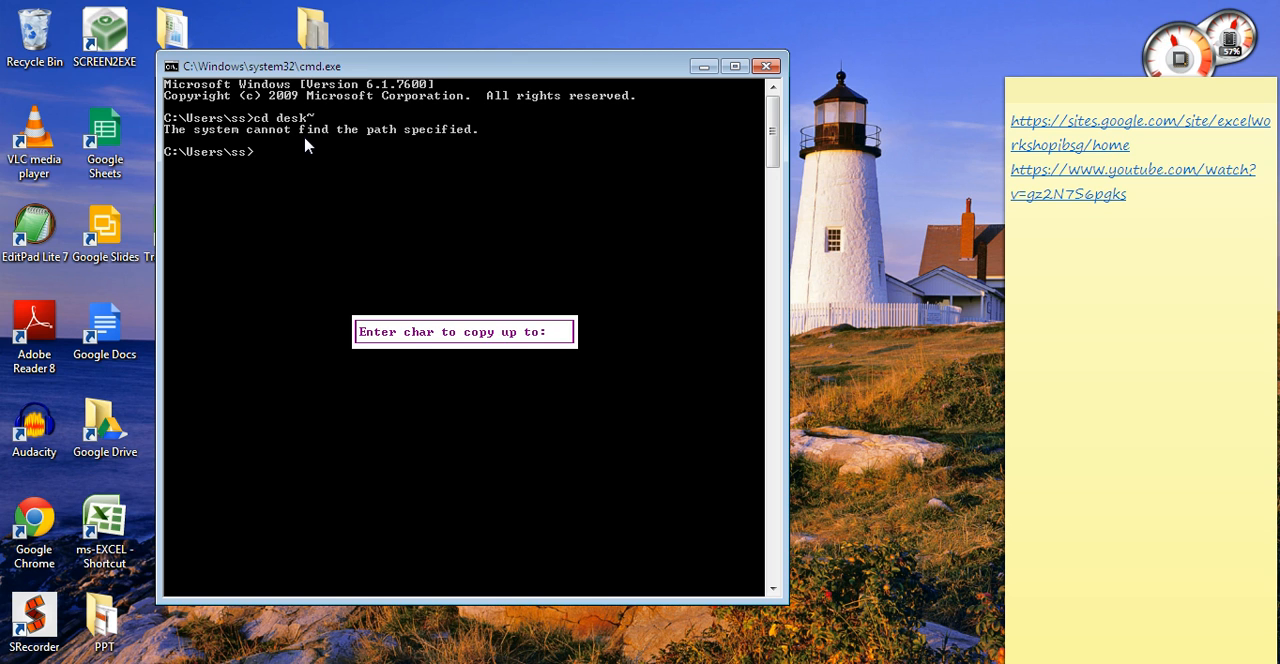
{"action": "key", "text": "Escape"}
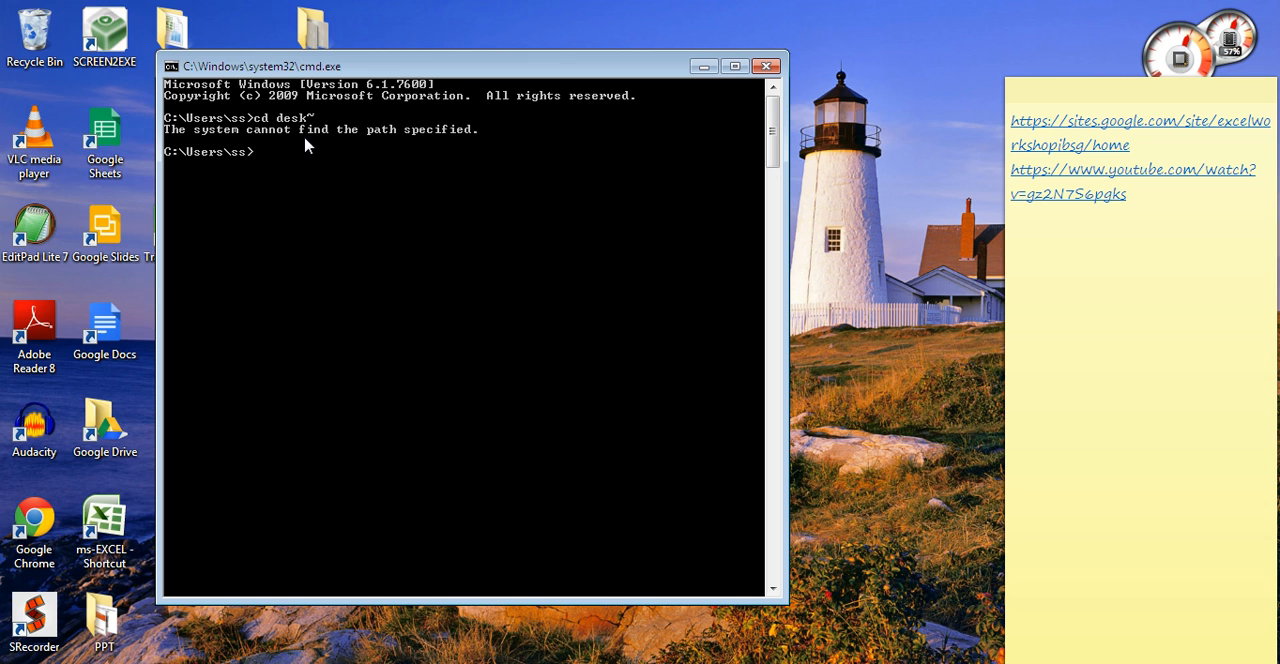
{"action": "type", "text": "cd desk"}
{"action": "type", "text": "*"}
Change into Desktop then PPT, list its files with dir, and clear the console.
{"action": "key", "text": "Return"}
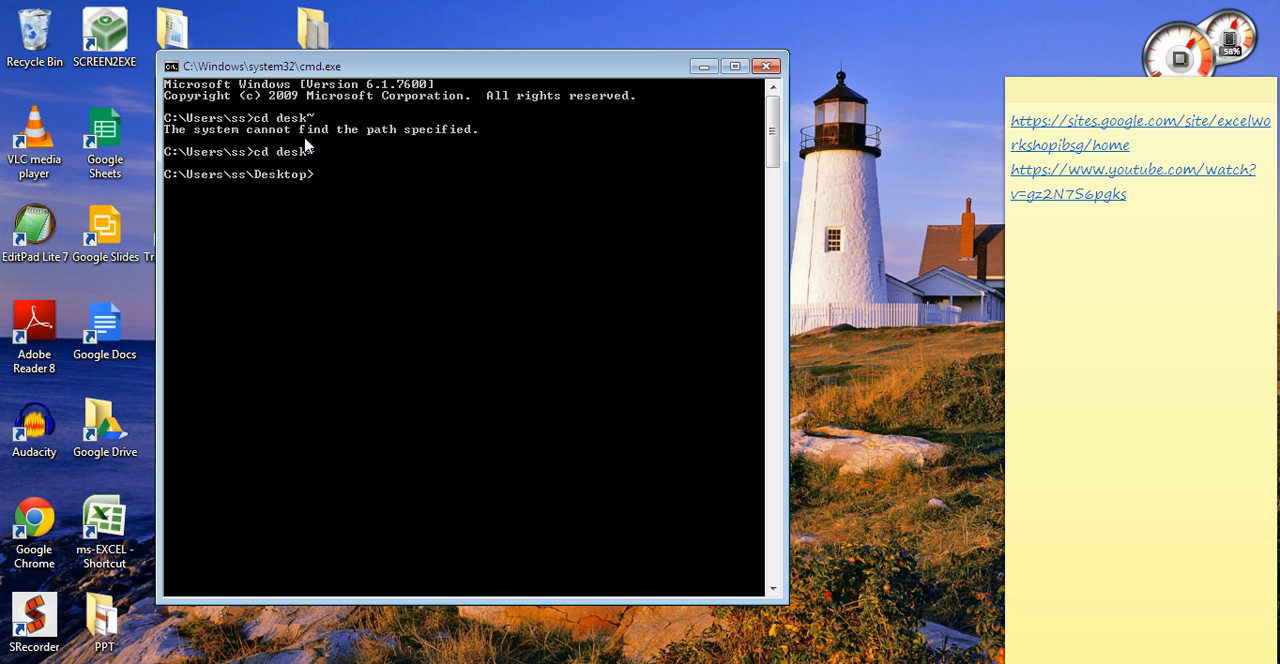
{"action": "type", "text": "cd "}
{"action": "type", "text": "ppt"}
{"action": "key", "text": "Return"}
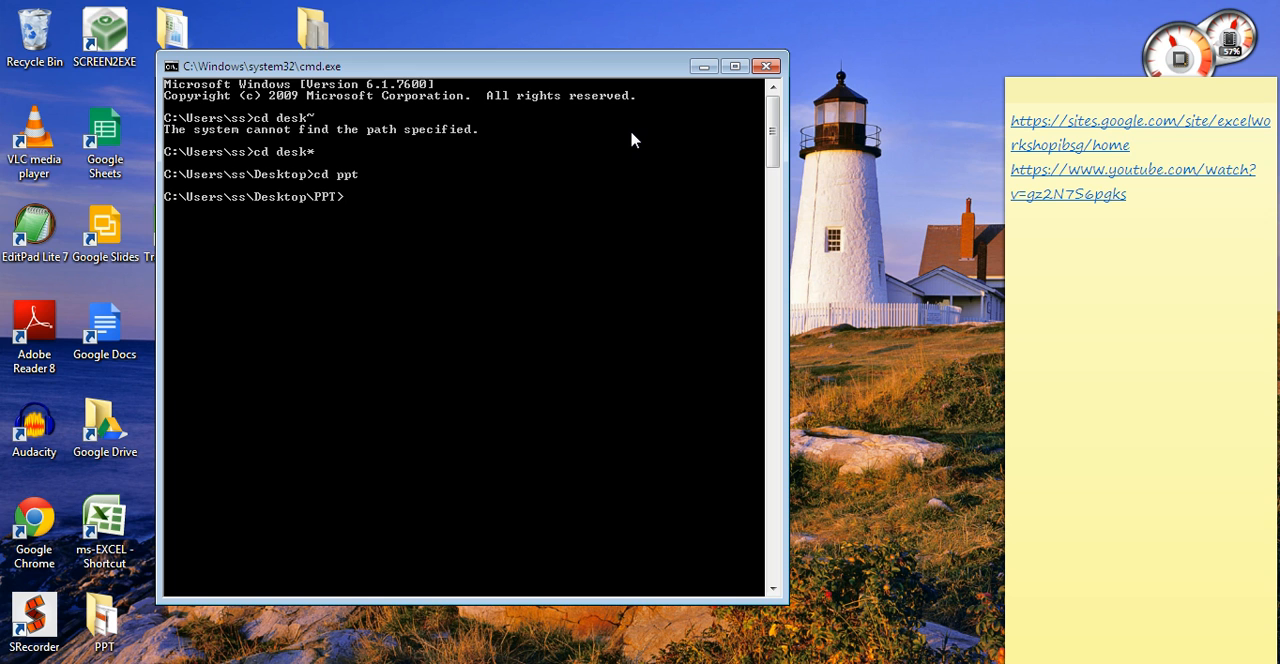
{"action": "type", "text": "dir"}
{"action": "key", "text": "Return"}
{"action": "type", "text": "c"}
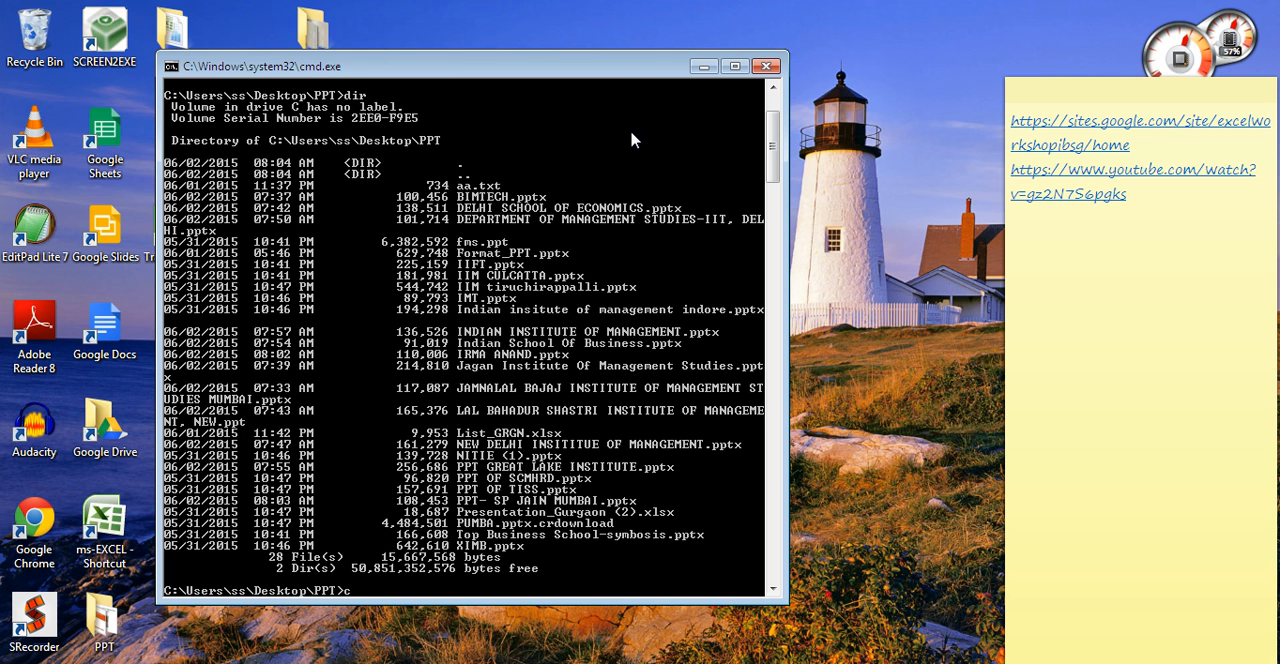
{"action": "type", "text": "ls"}
{"action": "key", "text": "Return"}
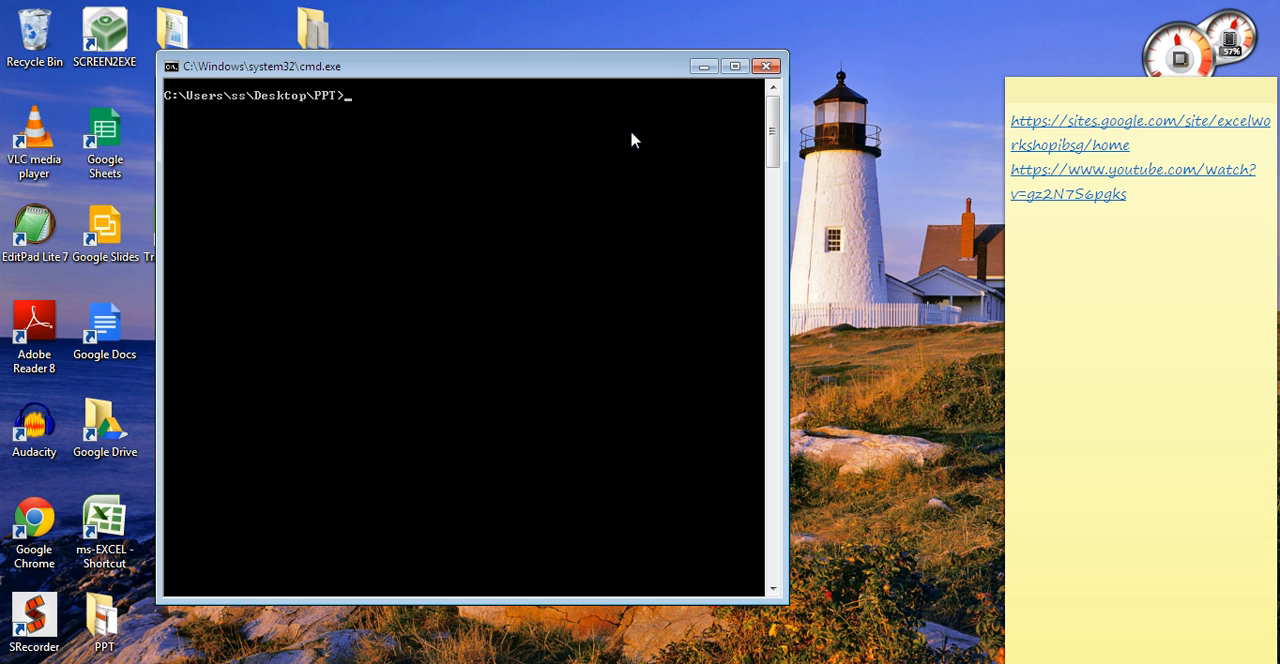
{"action": "key", "text": "Return"}
{"action": "key", "text": "Return"}
{"action": "key", "text": "Return"}
{"action": "type", "text": "dir >"}
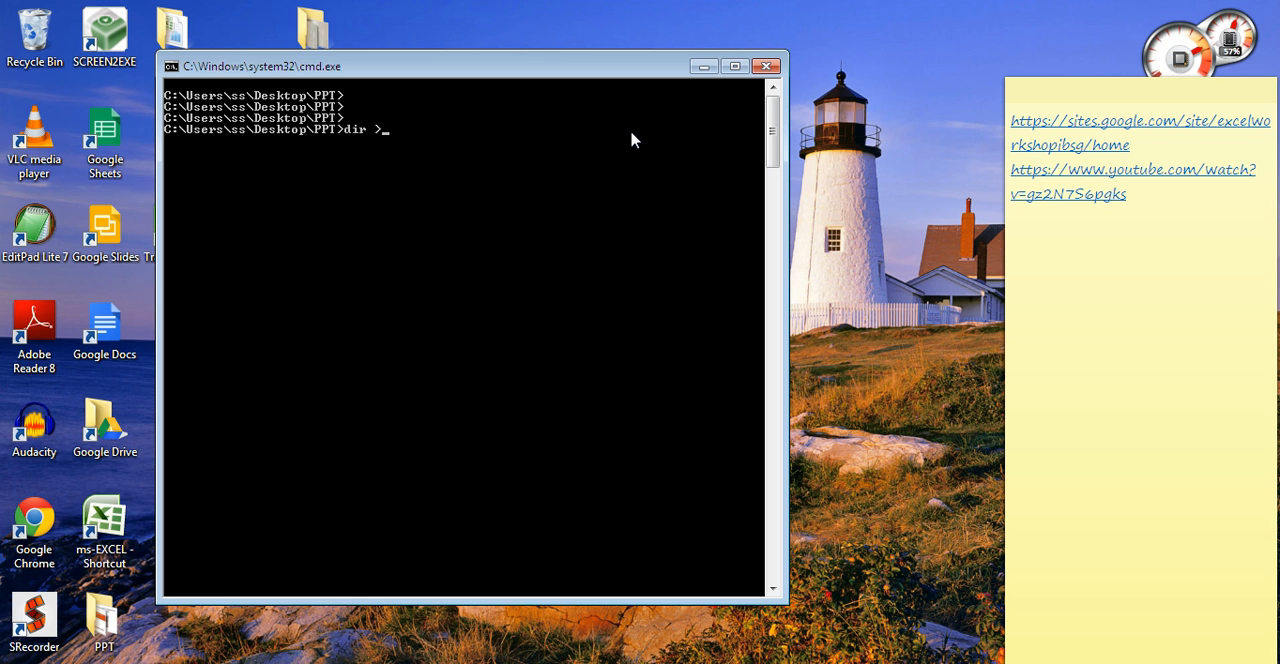
{"action": "type", "text": " aa."}
{"action": "type", "text": "txt"}
Redirect the folder listing into aa.txt with dir > aa.txt and minimize the console.
{"action": "key", "text": "BackSpace"}
{"action": "key", "text": "Return"}
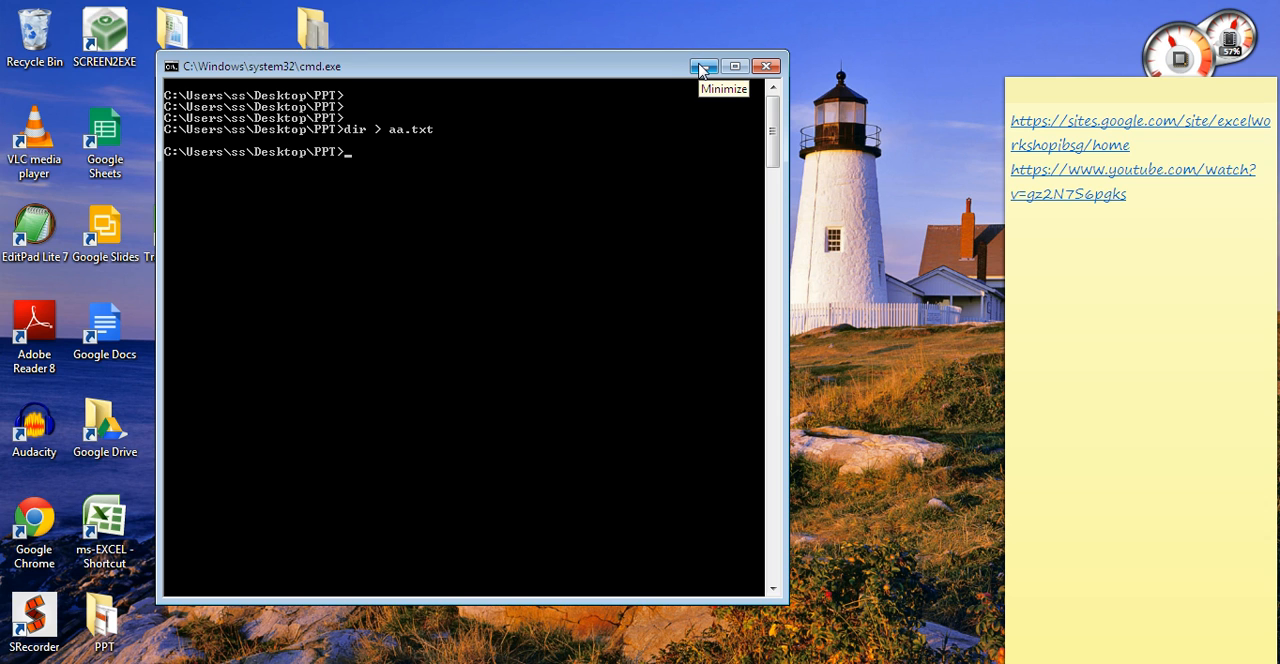
{"action": "left_click", "coordinate": [703, 67]}
Launch Excel 2007 maximized and bring up its Open dialog.
{"action": "key", "text": "super"}
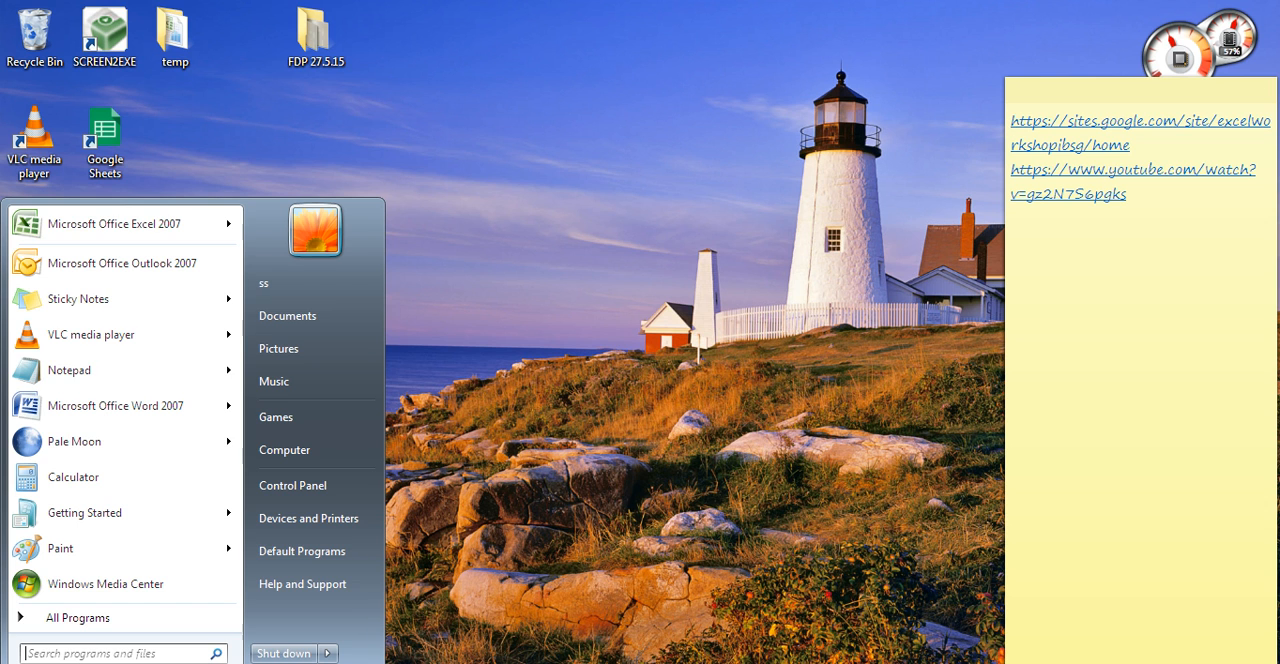
{"action": "left_click", "coordinate": [155, 223]}
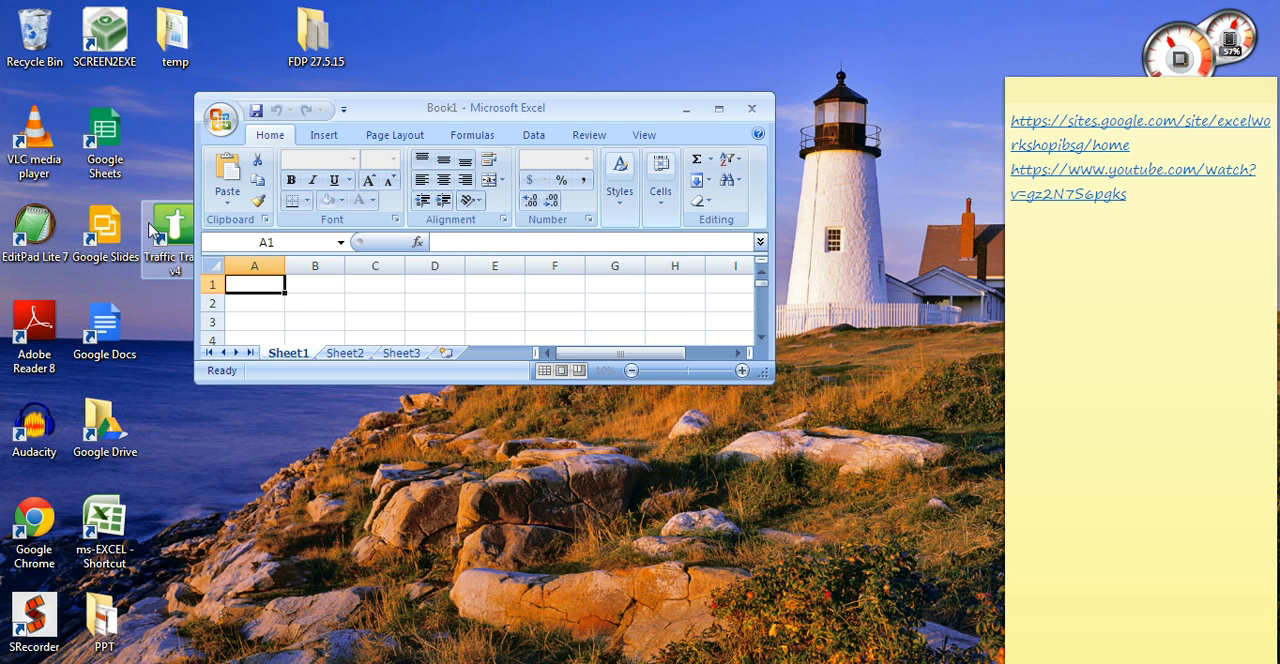
{"action": "double_click", "coordinate": [417, 110]}
{"action": "left_click", "coordinate": [19, 19]}
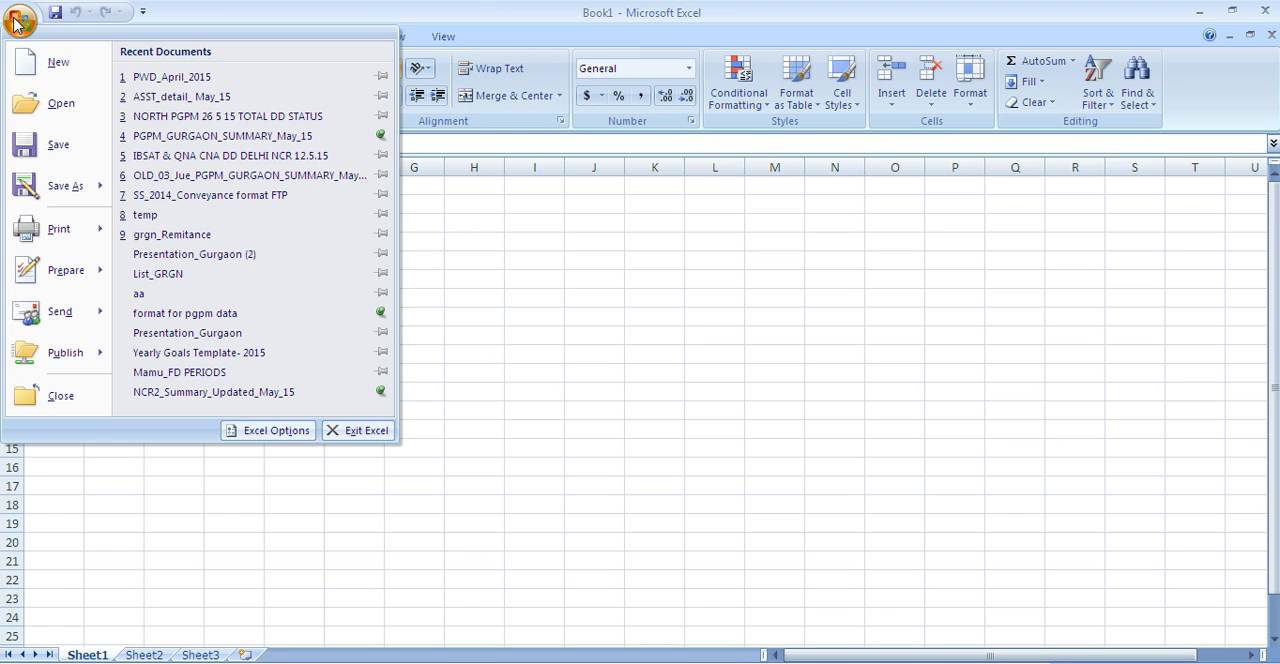
{"action": "left_click", "coordinate": [61, 104]}
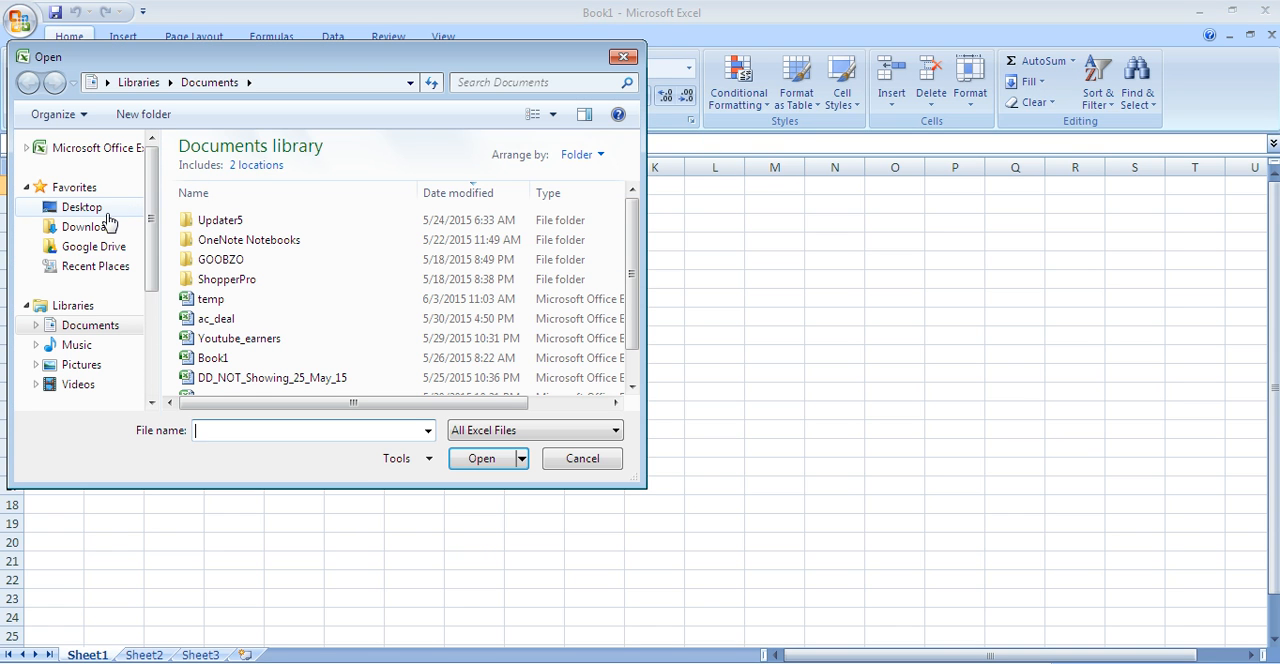
Browse to Desktop > PPT, show All Files, and select the aa text file.
{"action": "left_click", "coordinate": [82, 207]}
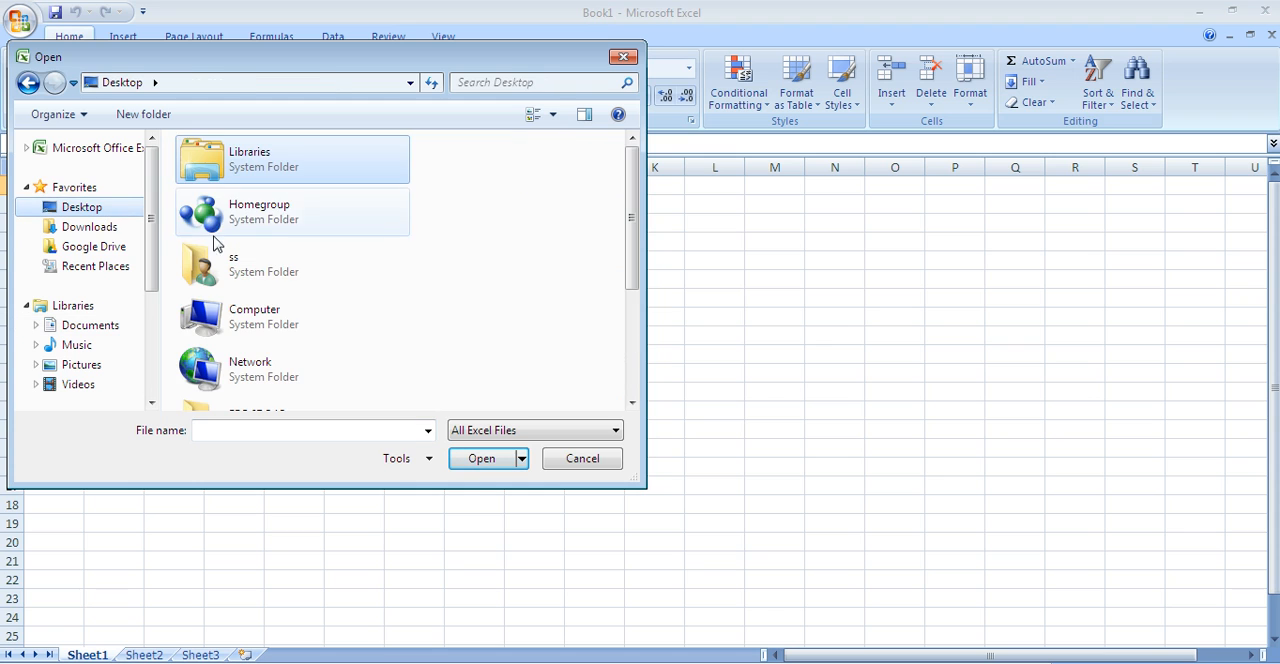
{"action": "scroll", "coordinate": [222, 243], "scroll_direction": "down", "scroll_amount": 3}
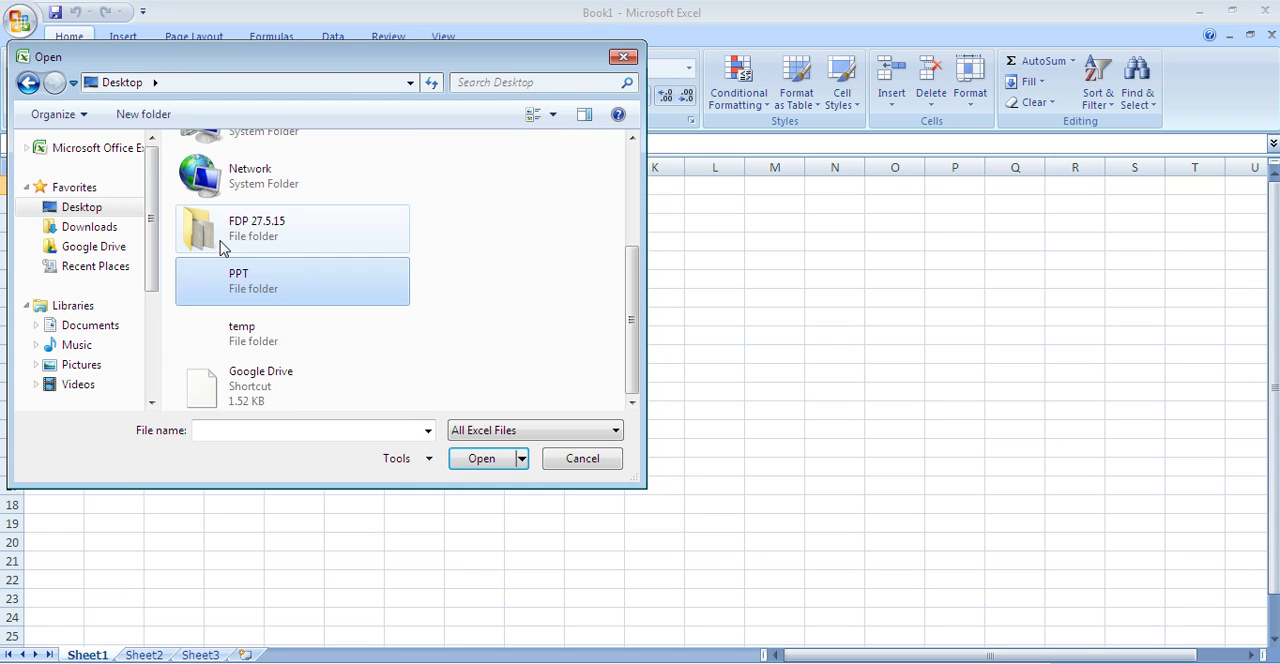
{"action": "double_click", "coordinate": [252, 292]}
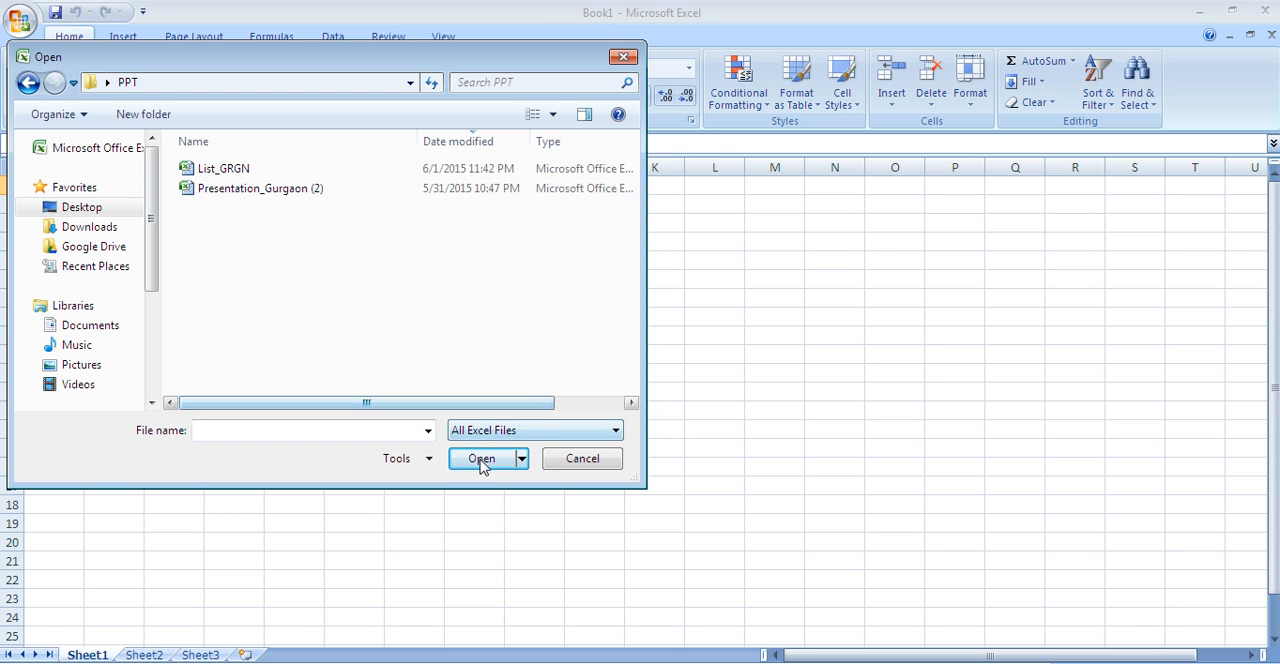
{"action": "left_click", "coordinate": [515, 431]}
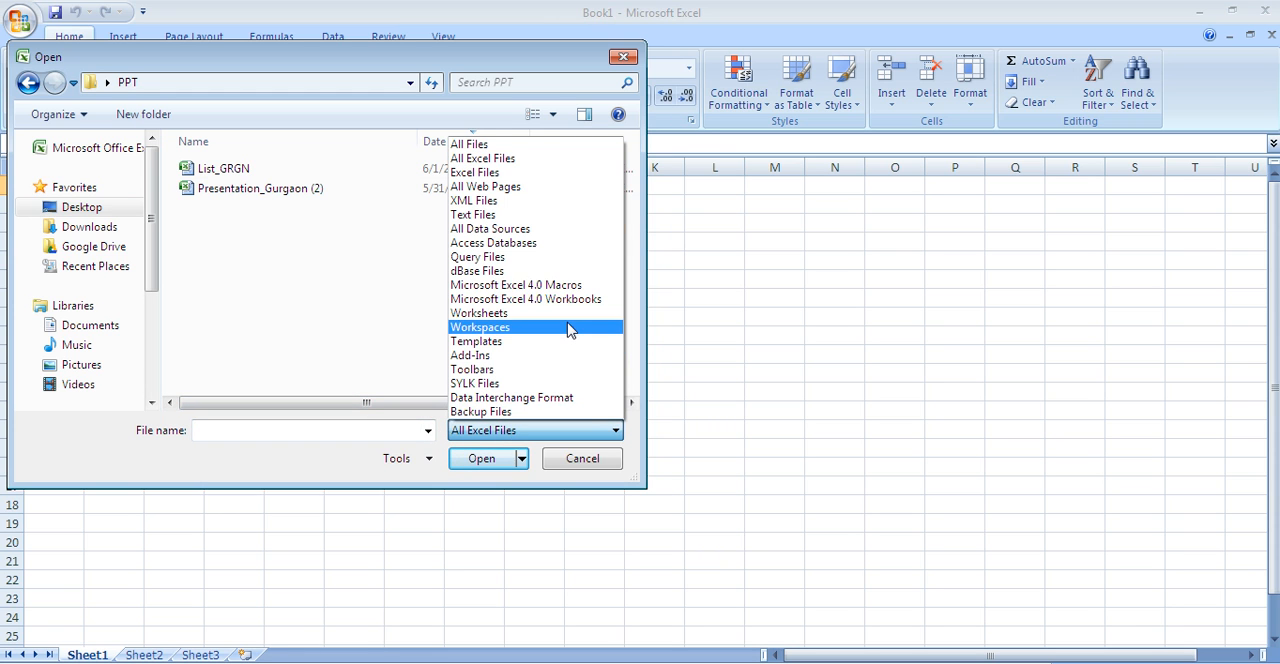
{"action": "left_click", "coordinate": [547, 148]}
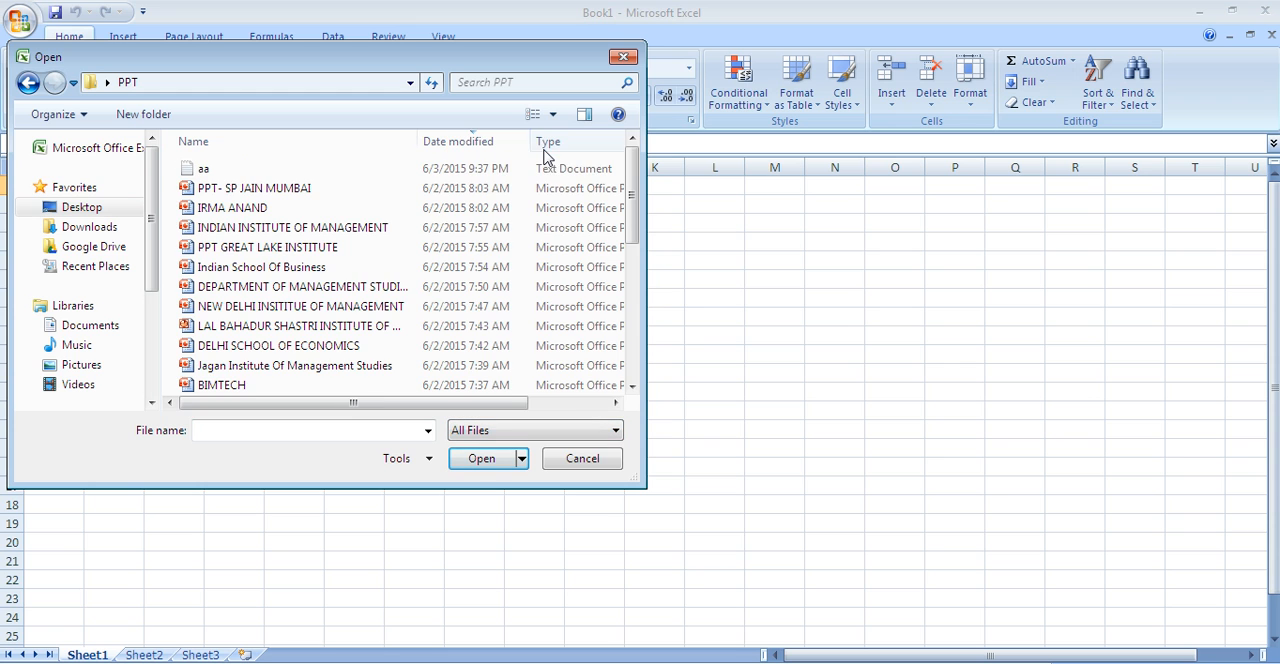
{"action": "left_click", "coordinate": [223, 172]}
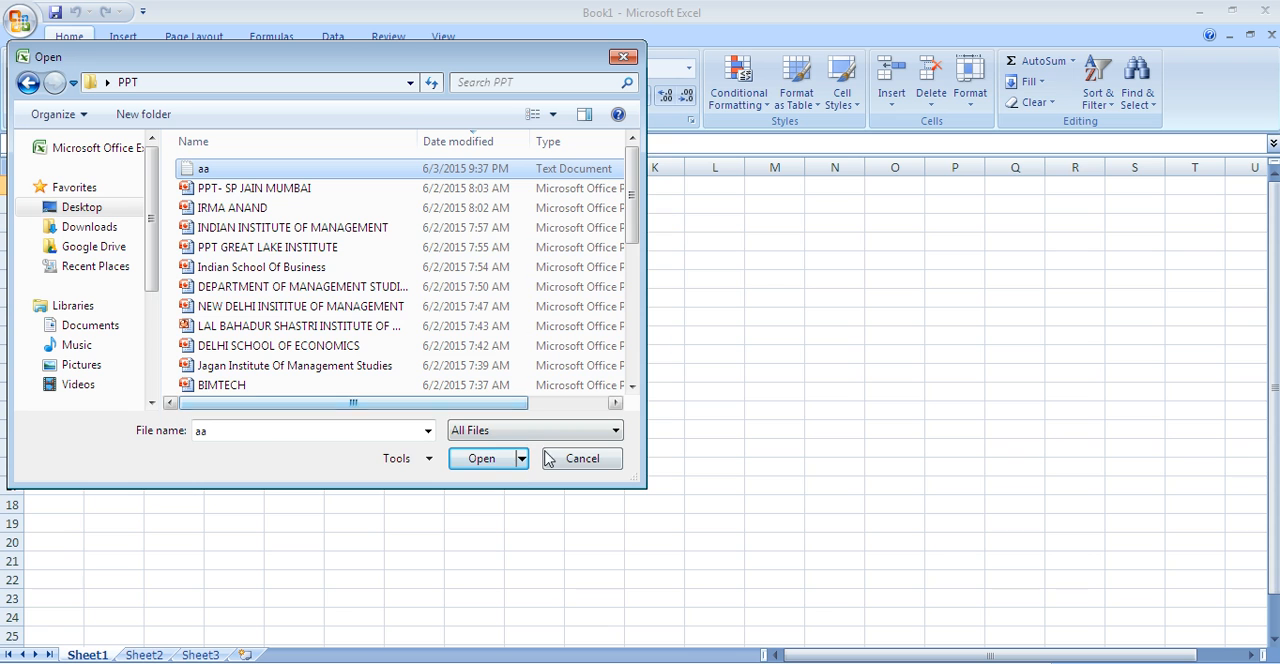
Import aa.txt through the Text Import Wizard so the listing fills the worksheet.
{"action": "left_click", "coordinate": [481, 459]}
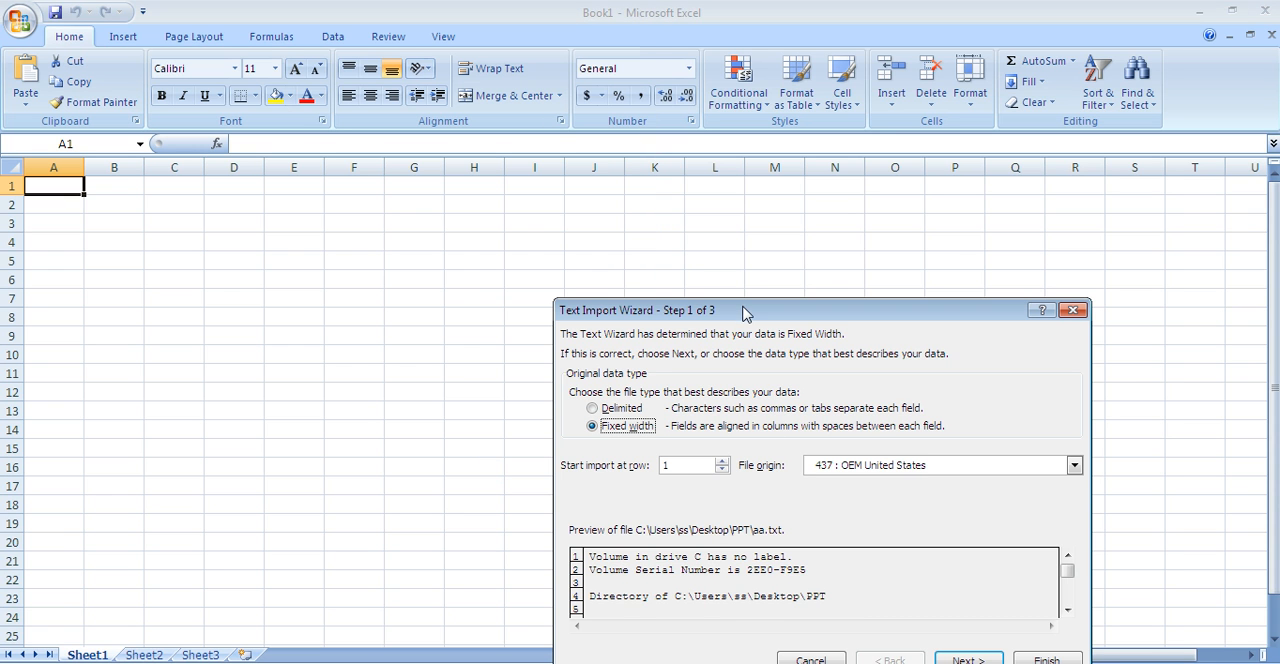
{"action": "left_click_drag", "start_coordinate": [748, 312], "coordinate": [526, 94]}
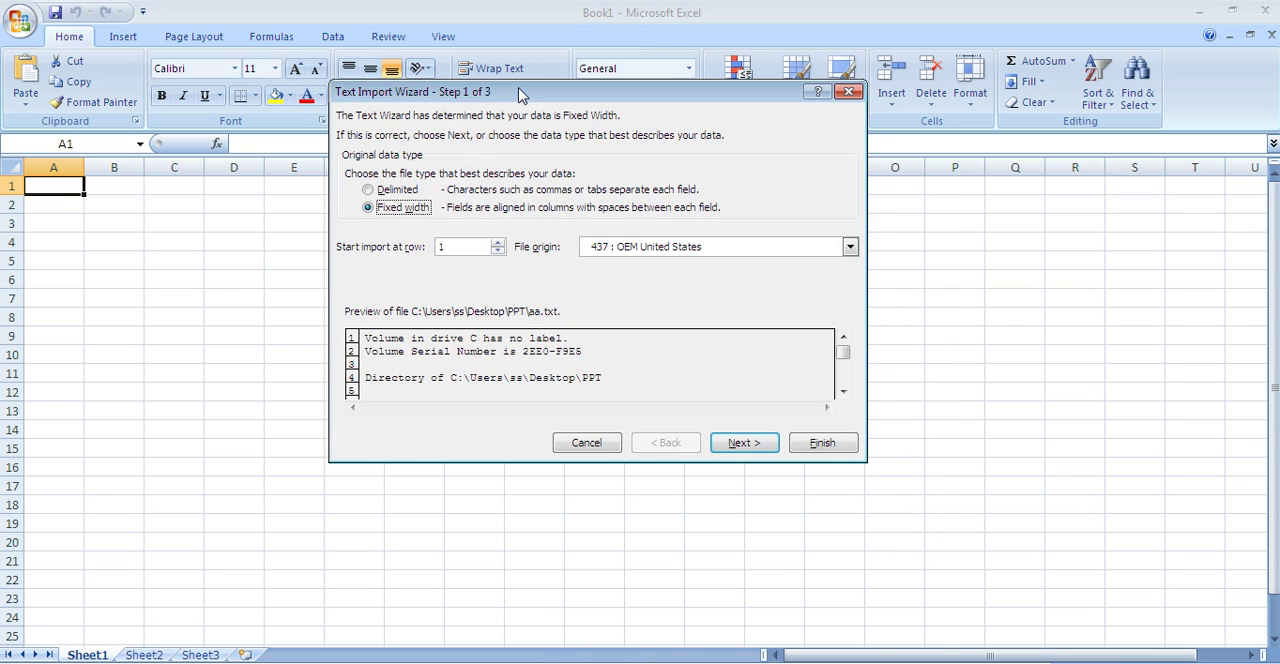
{"action": "left_click", "coordinate": [748, 443]}
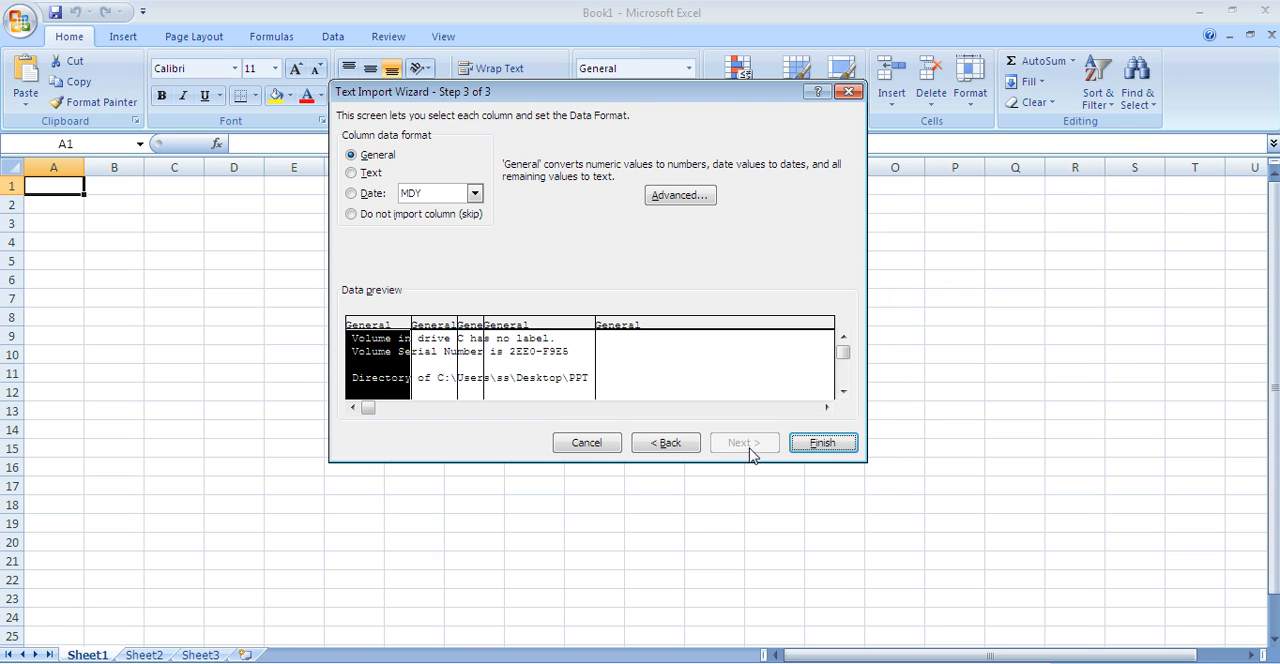
{"action": "left_click", "coordinate": [822, 443]}
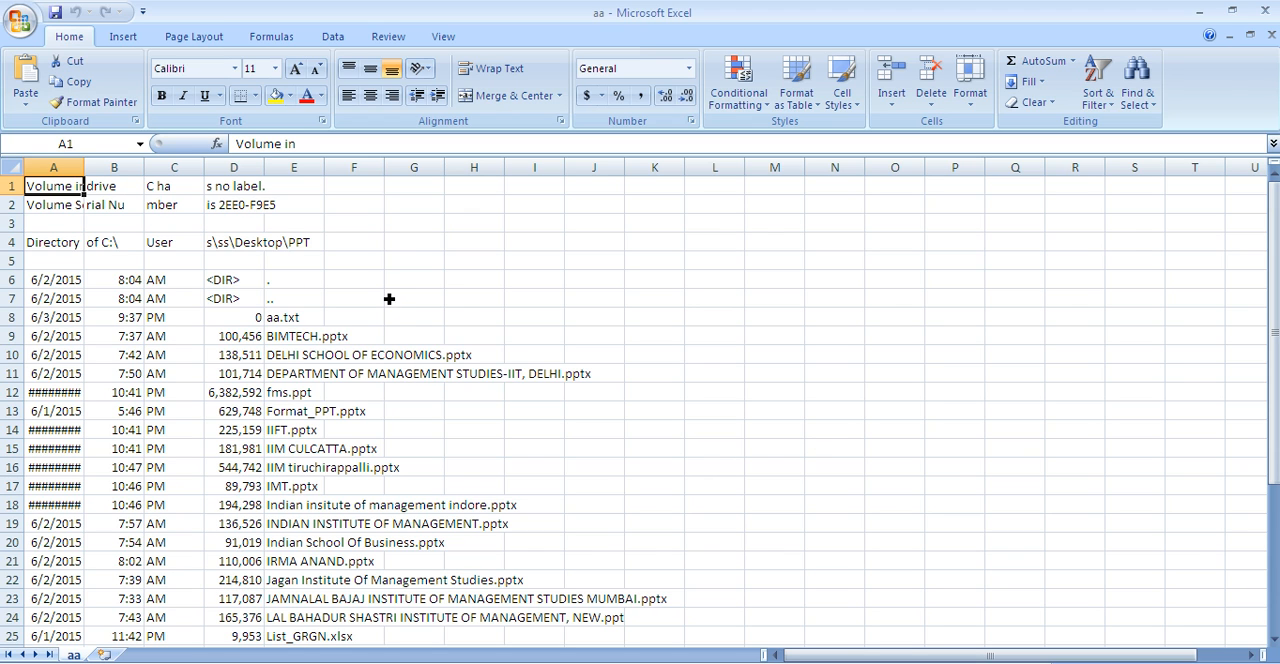
Widen columns D and E so sizes and file names show fully.
{"action": "double_click", "coordinate": [324, 167]}
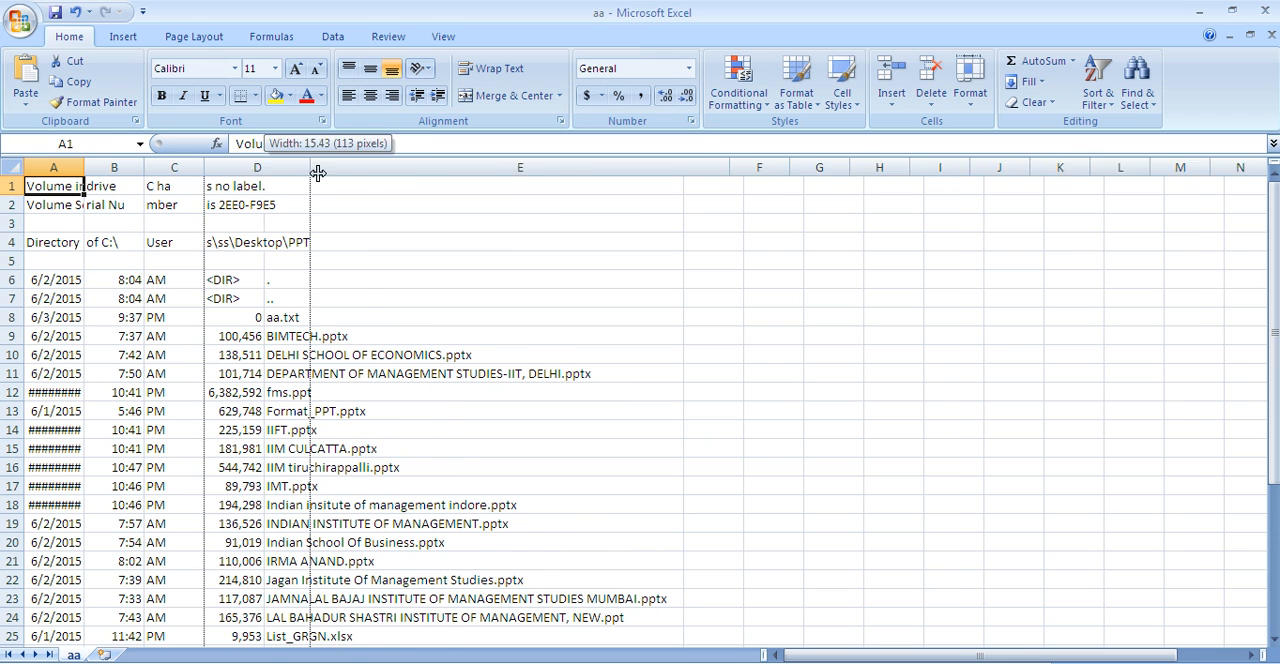
{"action": "left_click_drag", "start_coordinate": [264, 167], "coordinate": [358, 167]}
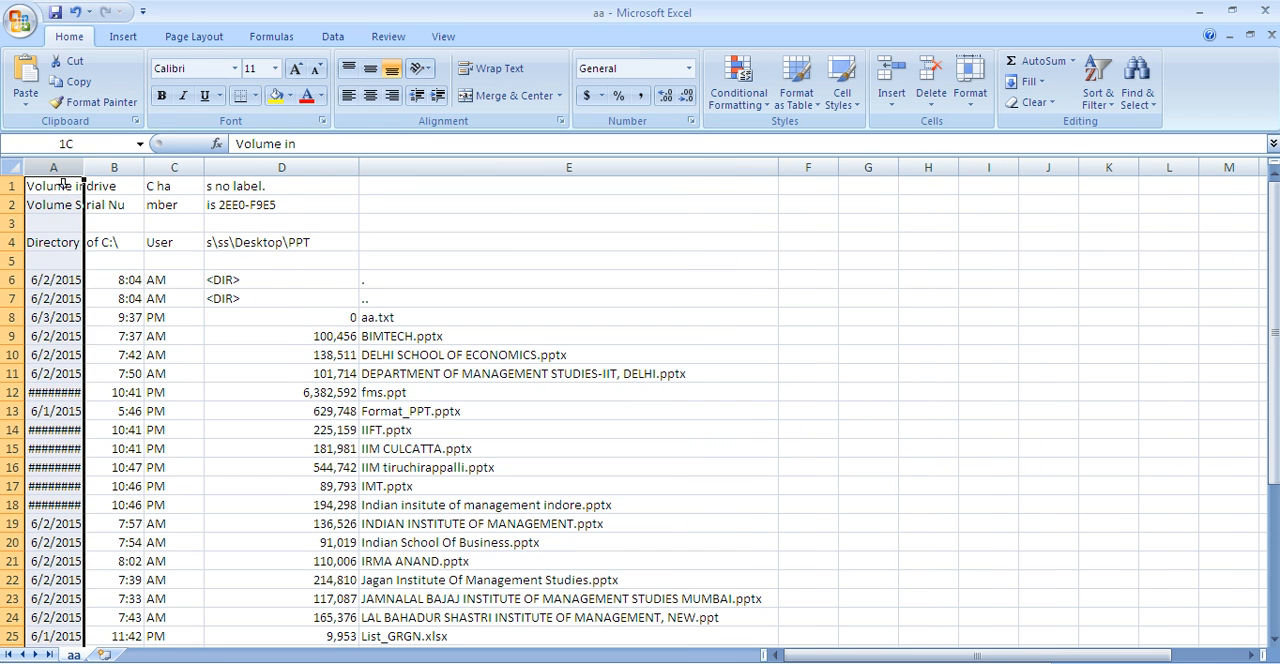
Delete the four leading date, time and size columns so file names become column A.
{"action": "right_click", "coordinate": [55, 168]}
{"action": "left_click", "coordinate": [99, 286]}
{"action": "right_click", "coordinate": [55, 168]}
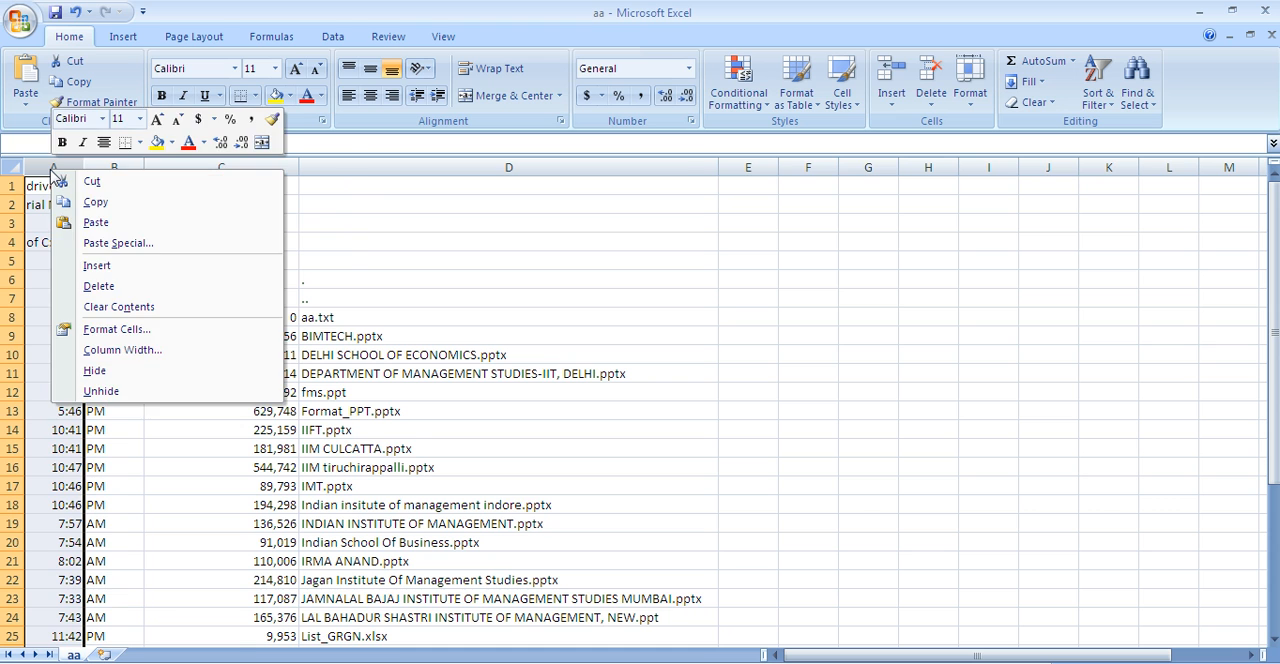
{"action": "left_click", "coordinate": [99, 286]}
{"action": "right_click", "coordinate": [55, 168]}
{"action": "left_click", "coordinate": [99, 286]}
{"action": "right_click", "coordinate": [55, 168]}
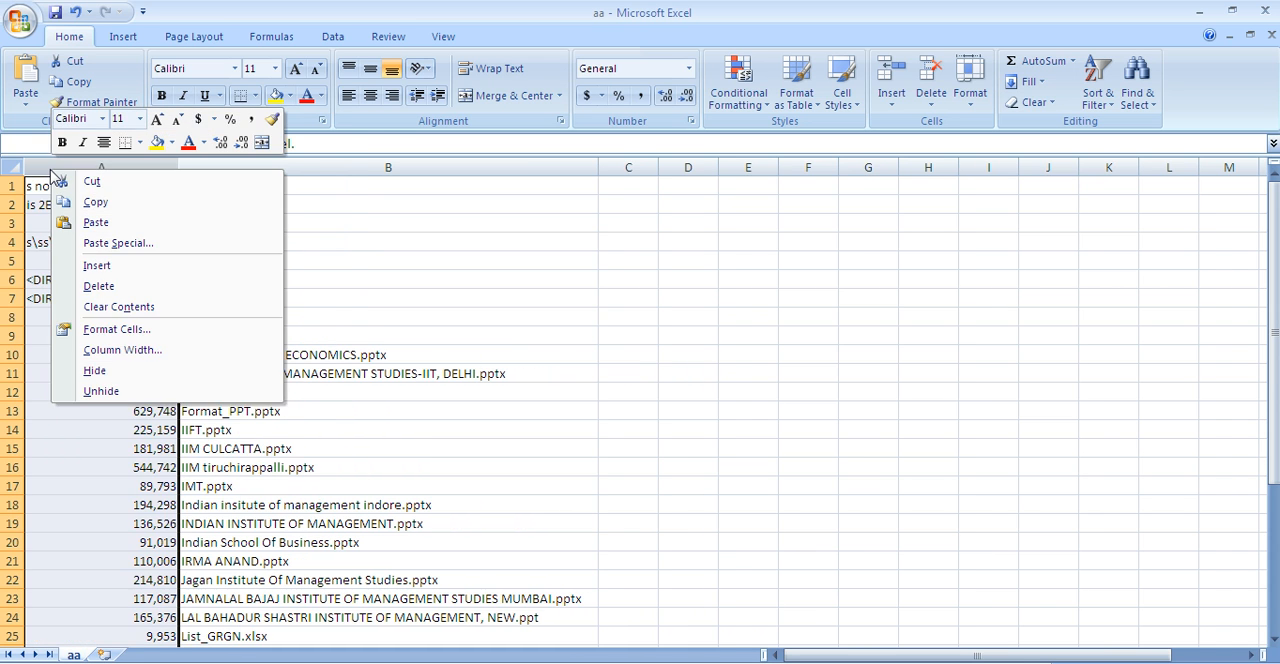
{"action": "left_click", "coordinate": [99, 286]}
{"action": "left_click", "coordinate": [232, 337]}
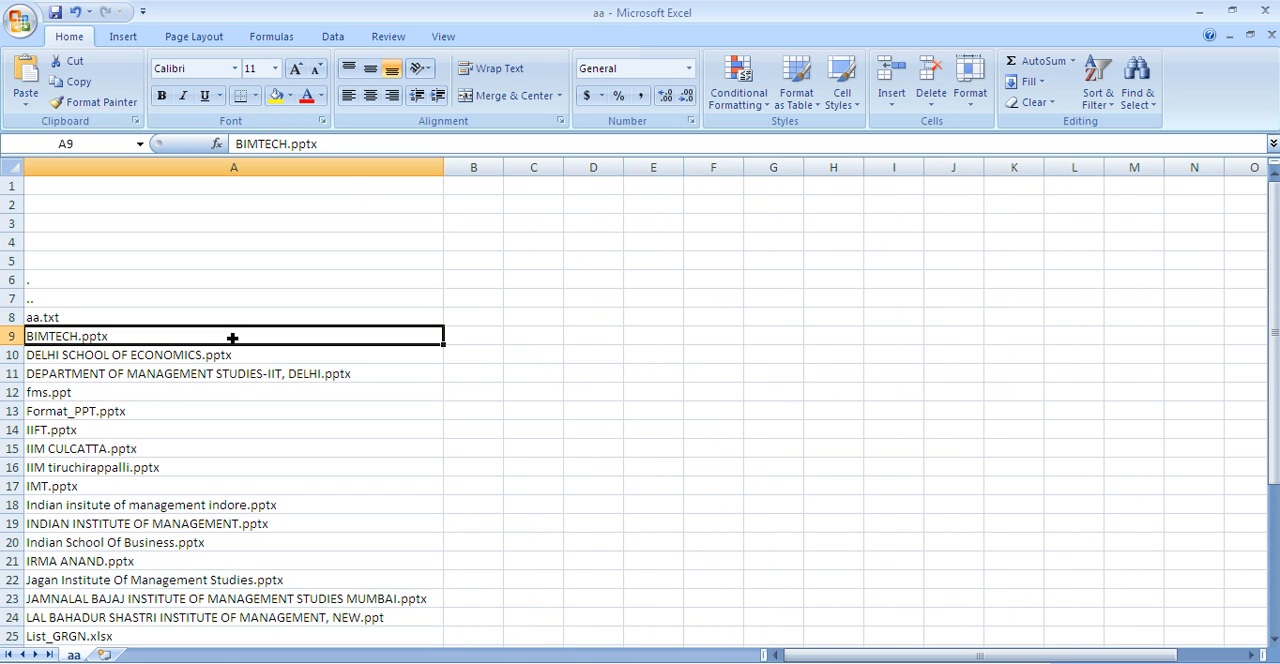
Delete rows 1 to 7 so aa.txt heads the file list in row 1.
{"action": "left_click", "coordinate": [12, 186]}
{"action": "left_click_drag", "start_coordinate": [25, 205], "coordinate": [25, 299]}
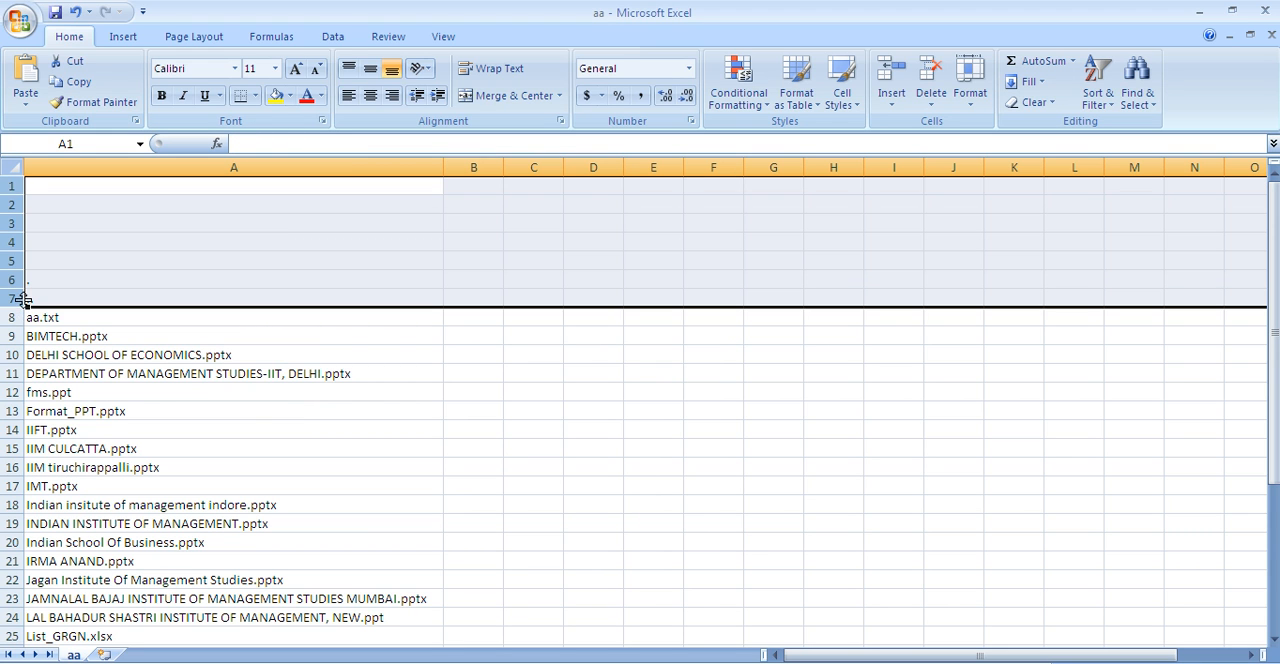
{"action": "key", "text": "ctrl+minus"}
{"action": "left_click", "coordinate": [230, 317]}
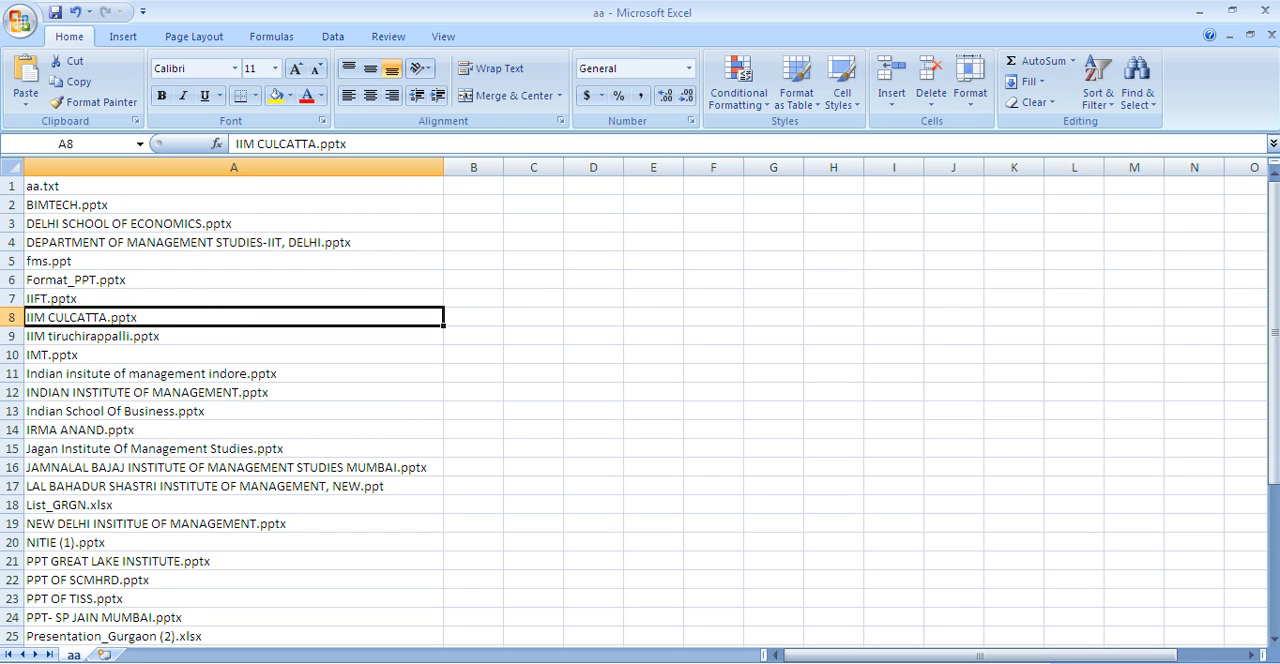
{"action": "left_click", "coordinate": [1153, 587]}
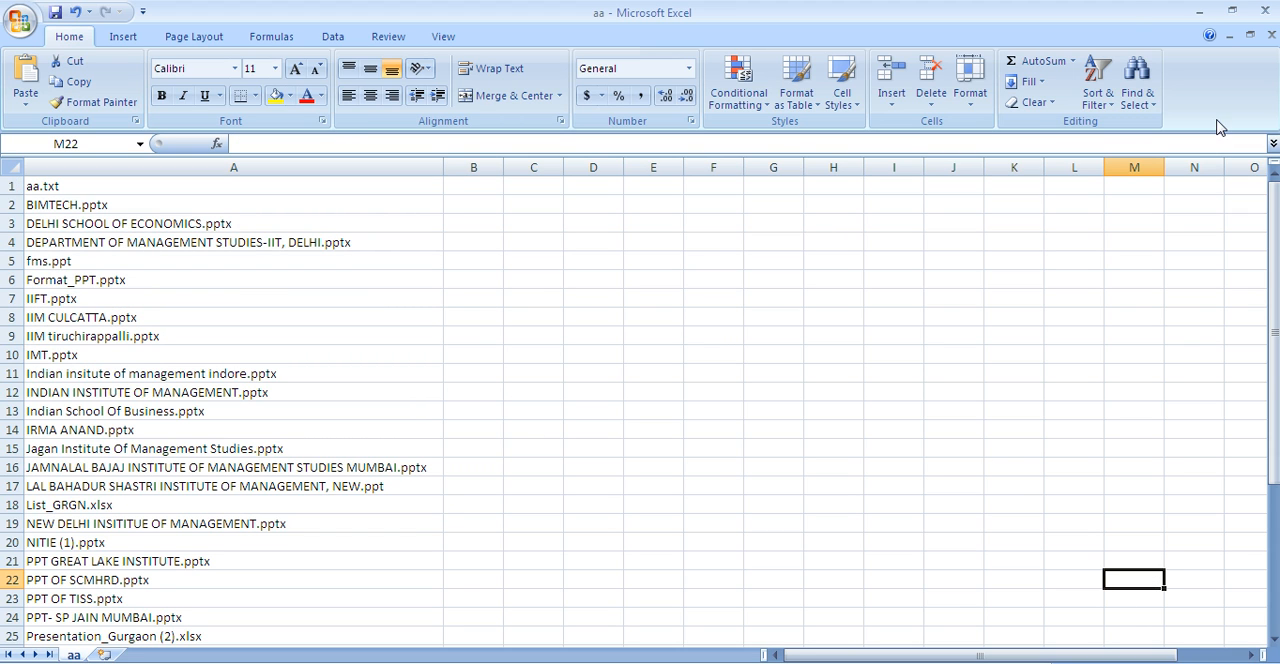
Zoom in on the sheet twice and return Excel to full screen.
{"action": "left_click", "coordinate": [1232, 11]}
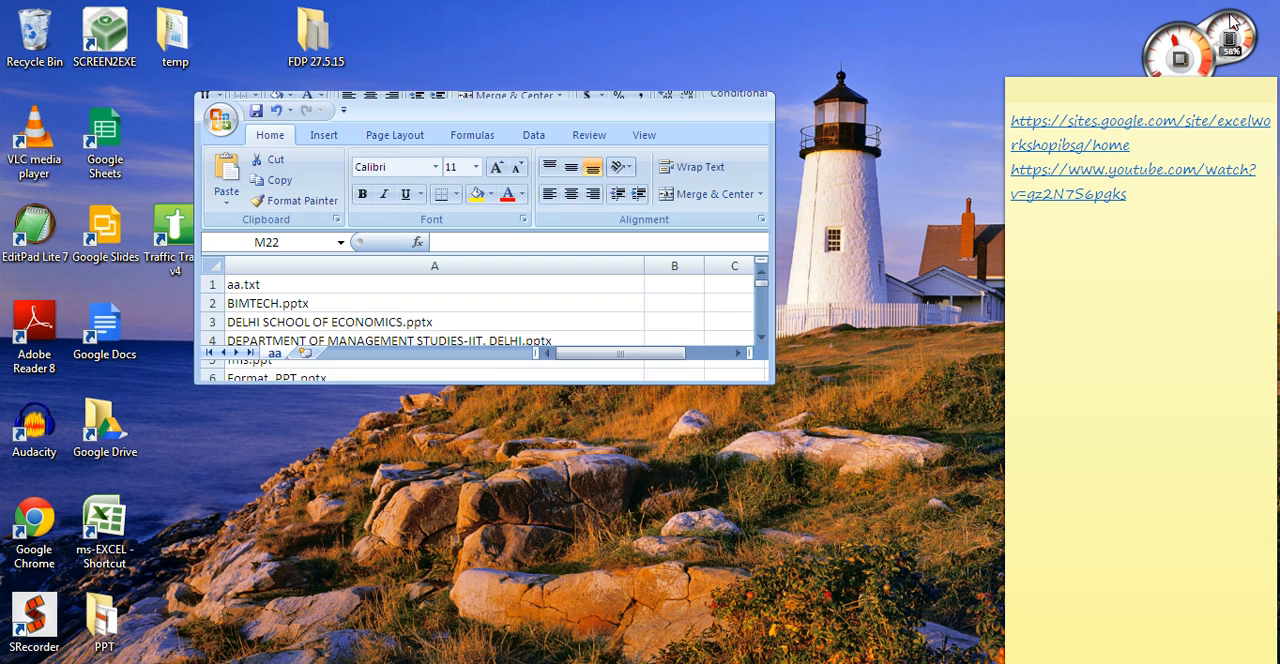
{"action": "left_click", "coordinate": [742, 371]}
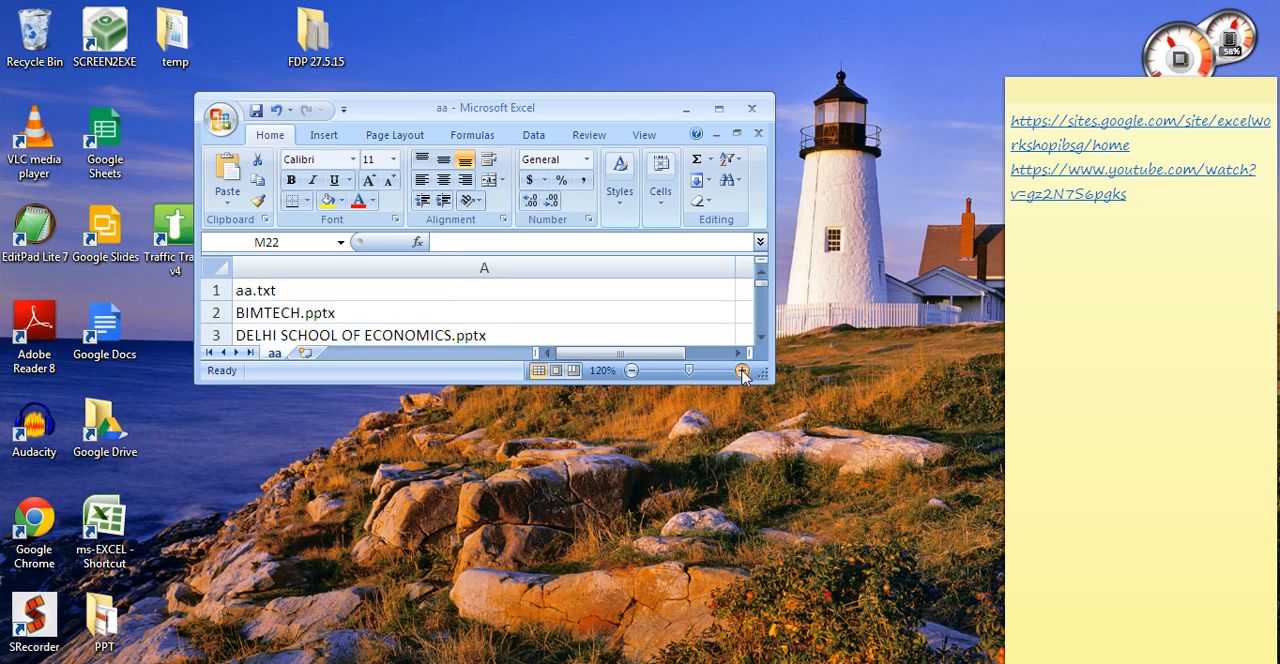
{"action": "left_click", "coordinate": [742, 371]}
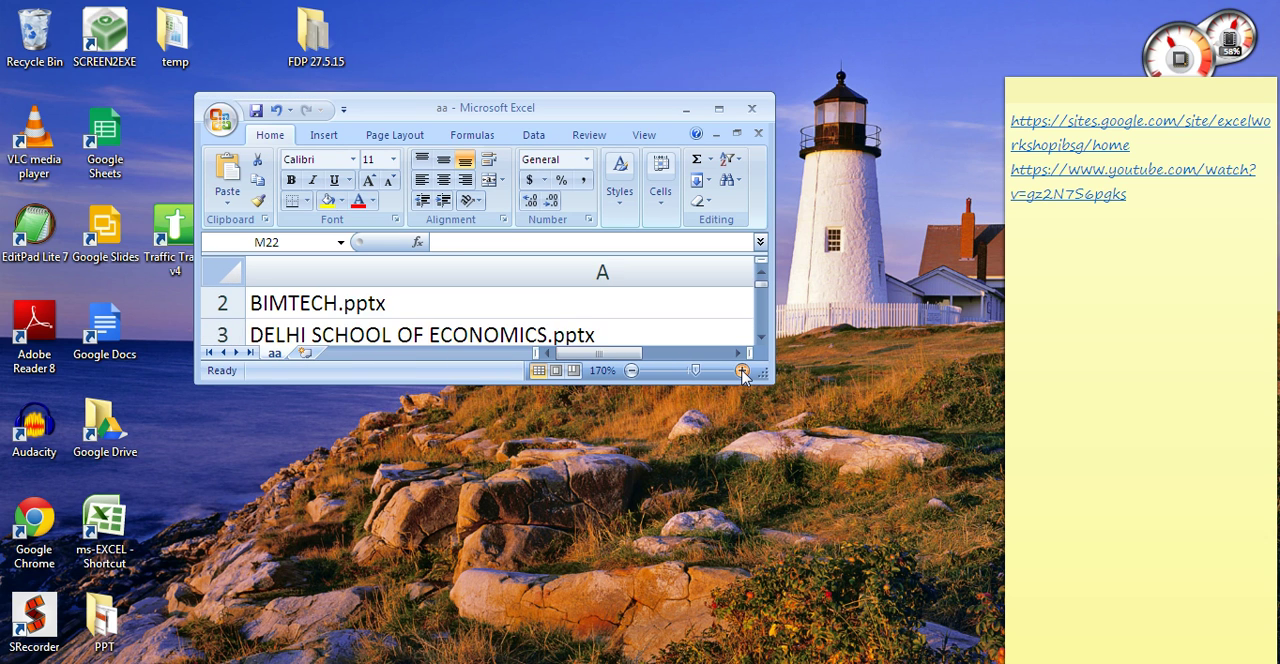
{"action": "left_click", "coordinate": [722, 112]}
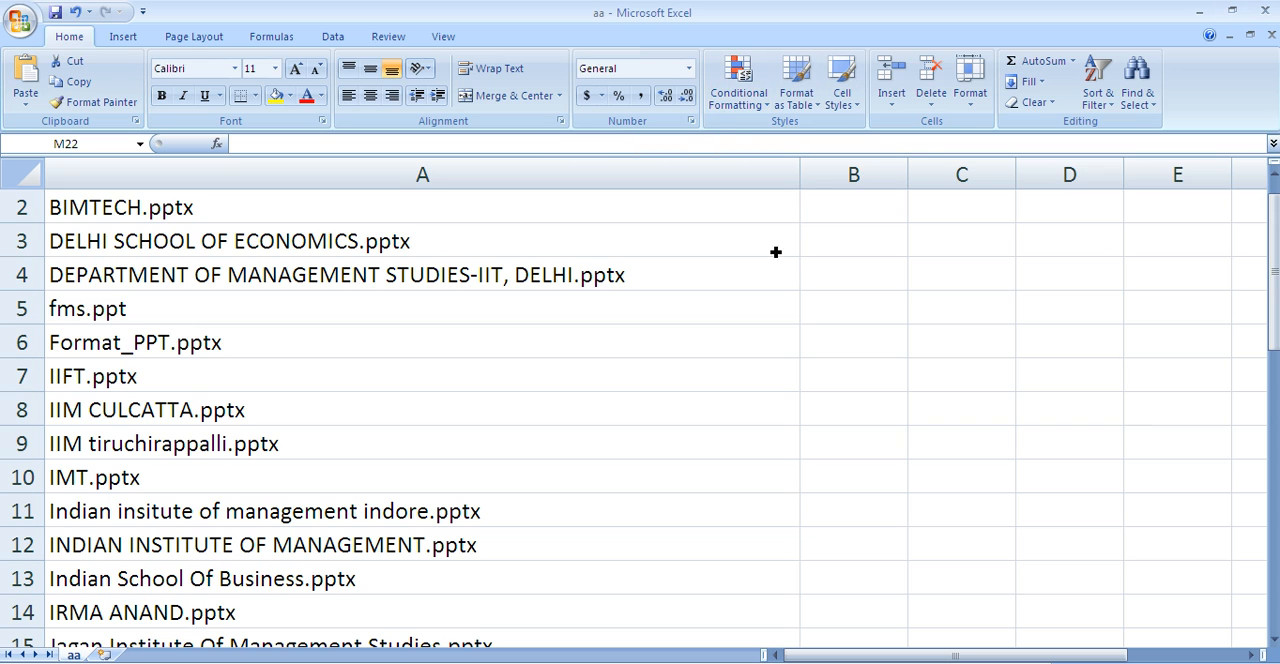
Narrow column A to fit the file names.
{"action": "left_click_drag", "start_coordinate": [800, 176], "coordinate": [607, 177]}
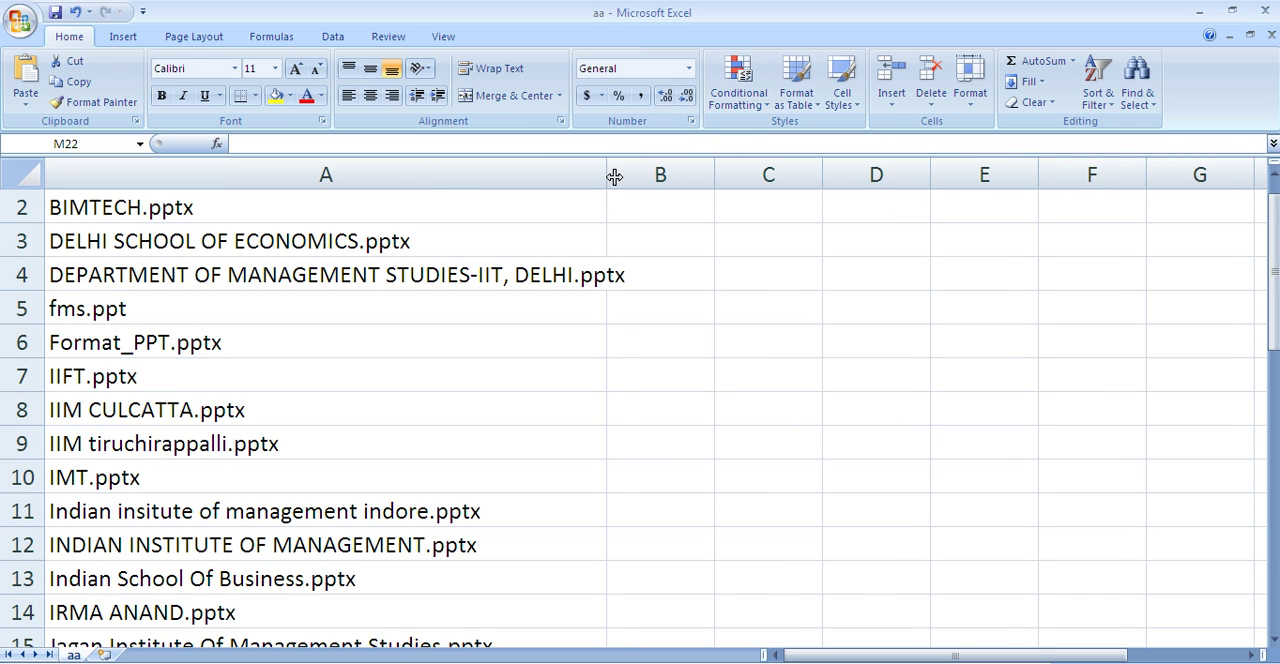
{"action": "left_click", "coordinate": [335, 215]}
Clear the aa.txt entry in A1 and delete the emptied row 1.
{"action": "key", "text": "Up"}
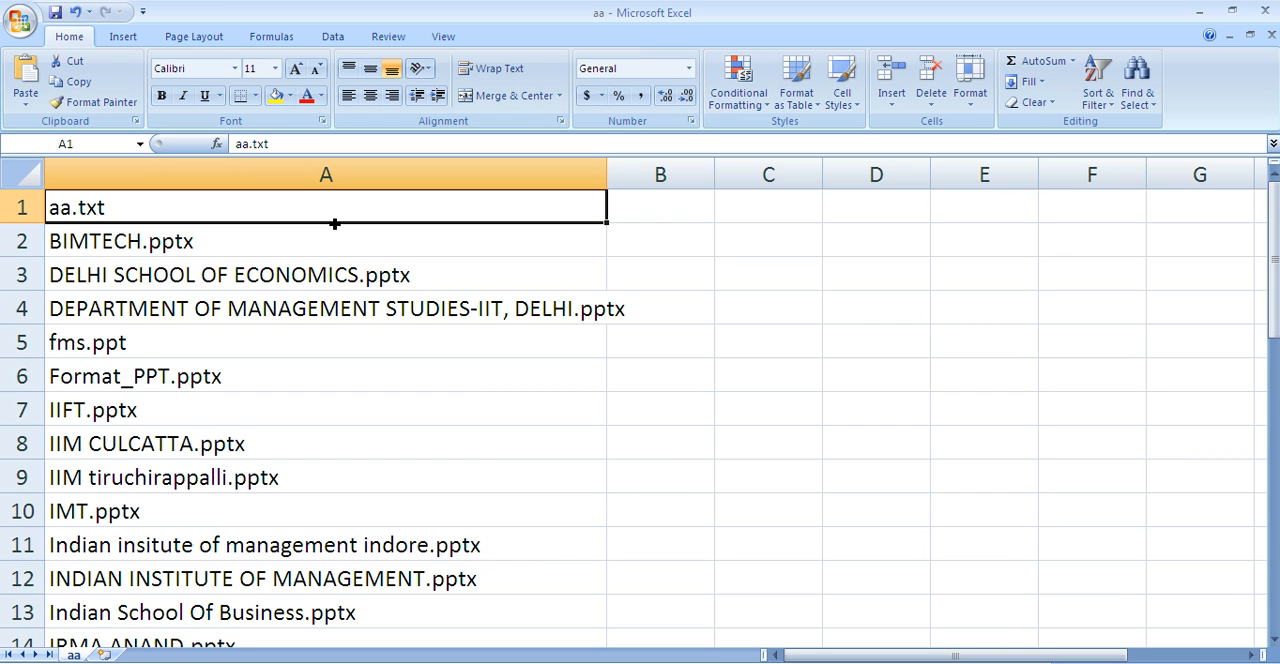
{"action": "key", "text": "Delete"}
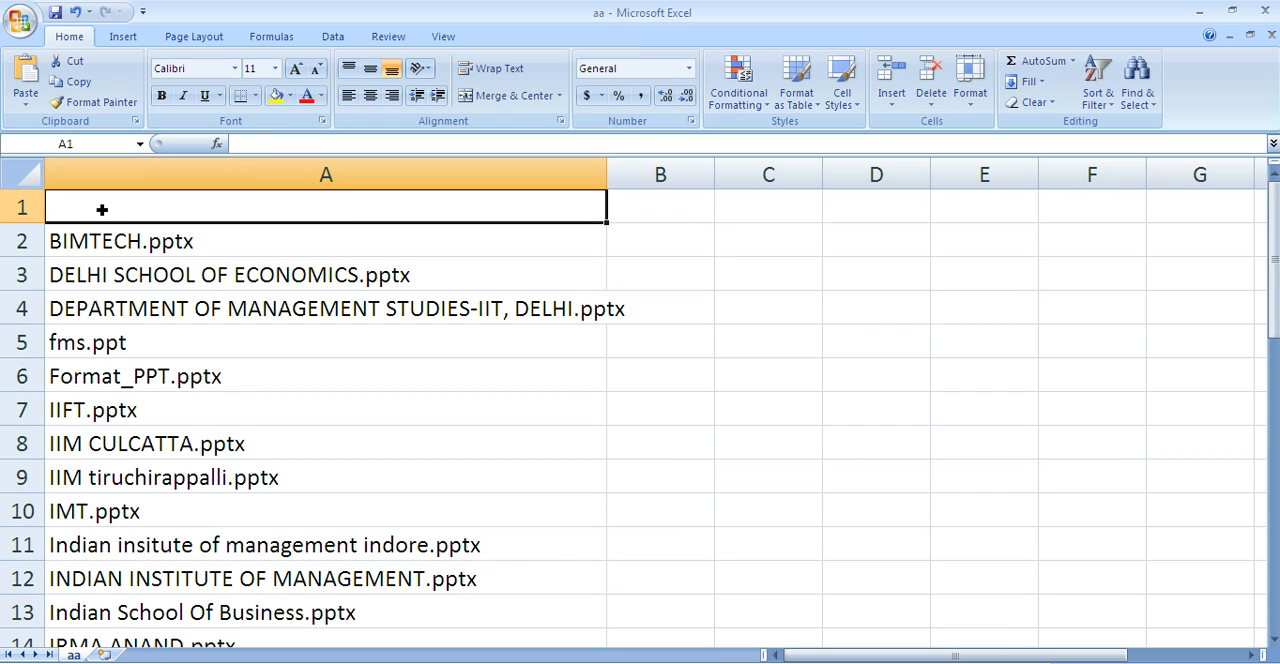
{"action": "right_click", "coordinate": [22, 207]}
{"action": "left_click", "coordinate": [202, 225]}
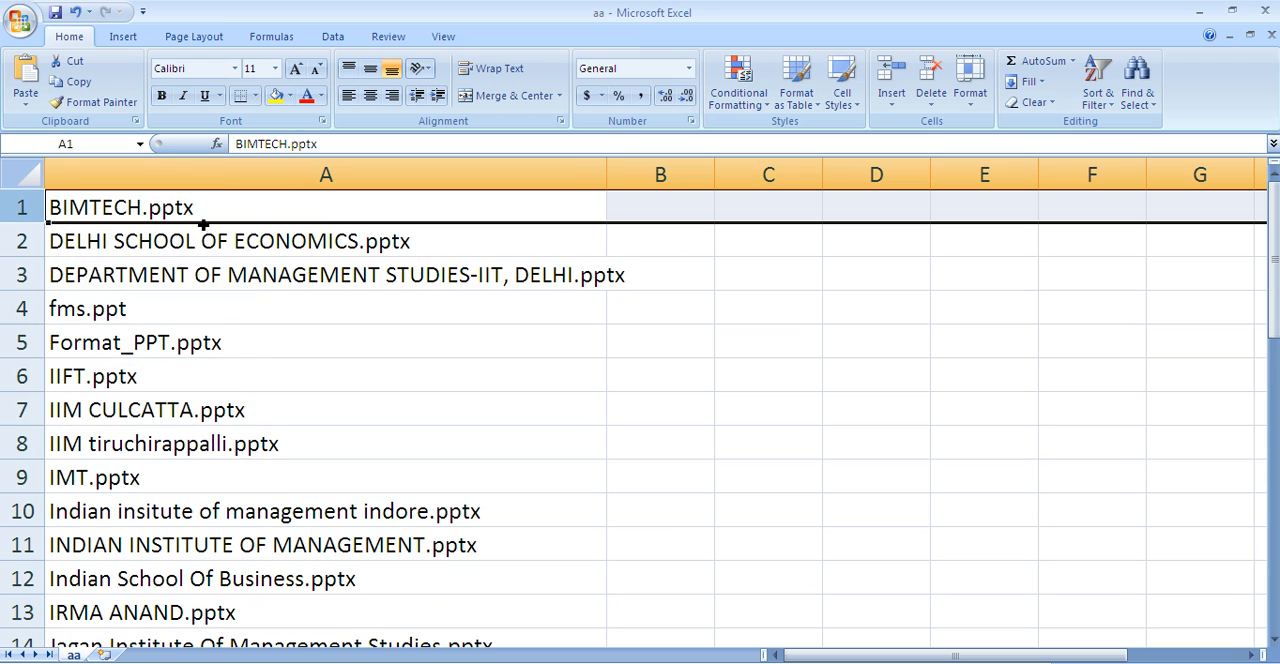
Browse down and back up the file-name list now starting with BIMTECH.pptx.
{"action": "left_click", "coordinate": [230, 241]}
{"action": "key", "text": "Down"}
{"action": "key", "text": "Down"}
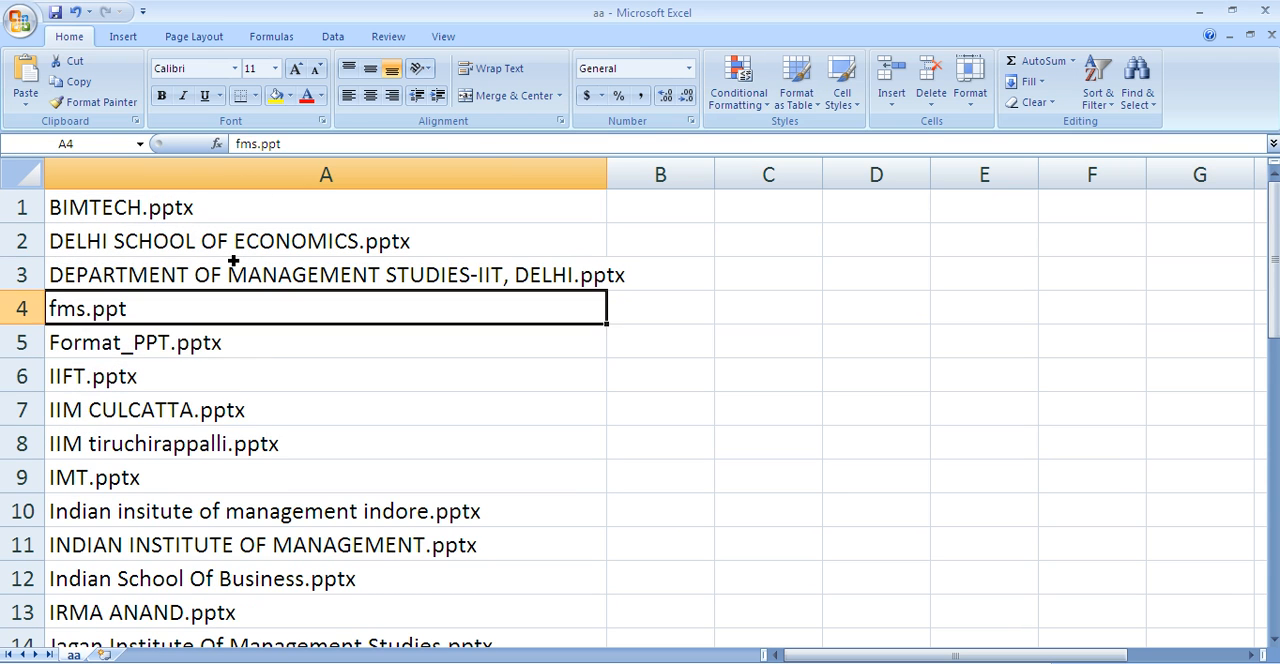
{"action": "key", "text": "Down"}
{"action": "key", "text": "Down"}
{"action": "key", "text": "Down"}
{"action": "key", "text": "Down"}
{"action": "key", "text": "Down"}
{"action": "key", "text": "Down"}
{"action": "key", "text": "Down"}
{"action": "key", "text": "Down"}
{"action": "key", "text": "Down"}
{"action": "key", "text": "Down"}
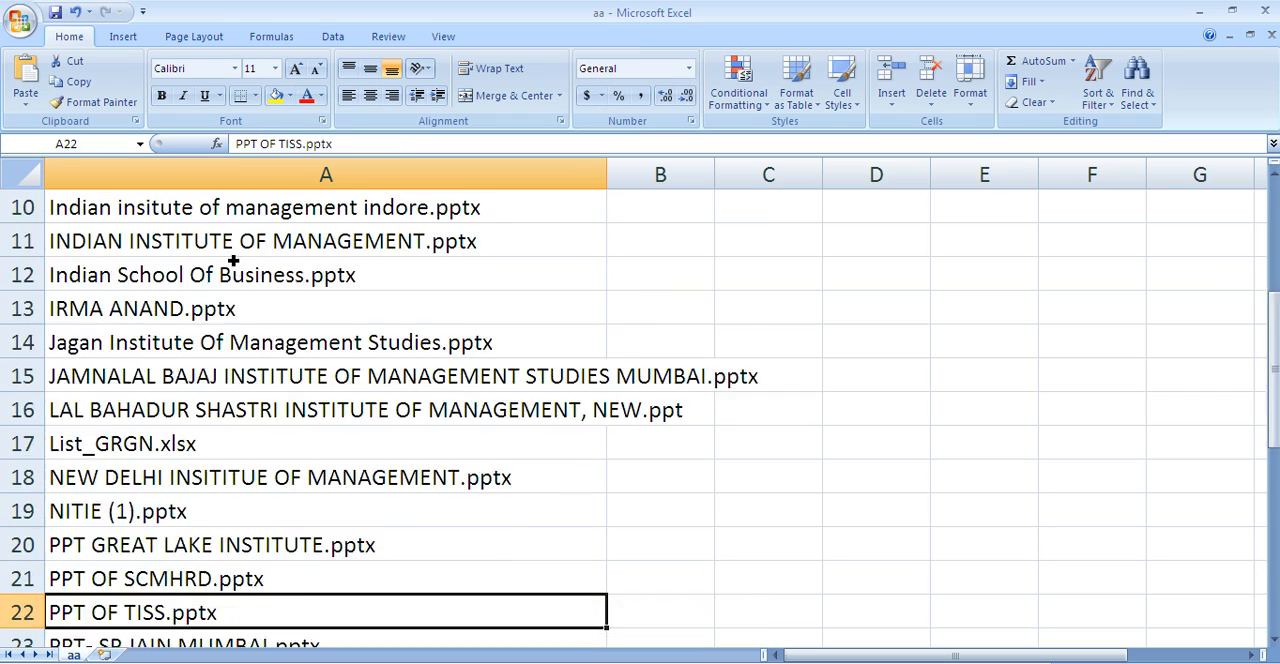
{"action": "key", "text": "Down"}
{"action": "key", "text": "Down"}
{"action": "key", "text": "Down"}
{"action": "key", "text": "Down"}
{"action": "key", "text": "Down"}
{"action": "key", "text": "Down"}
{"action": "key", "text": "Up"}
{"action": "key", "text": "Up"}
{"action": "key", "text": "Up"}
{"action": "key", "text": "Up"}
{"action": "key", "text": "Up"}
{"action": "key", "text": "Up"}
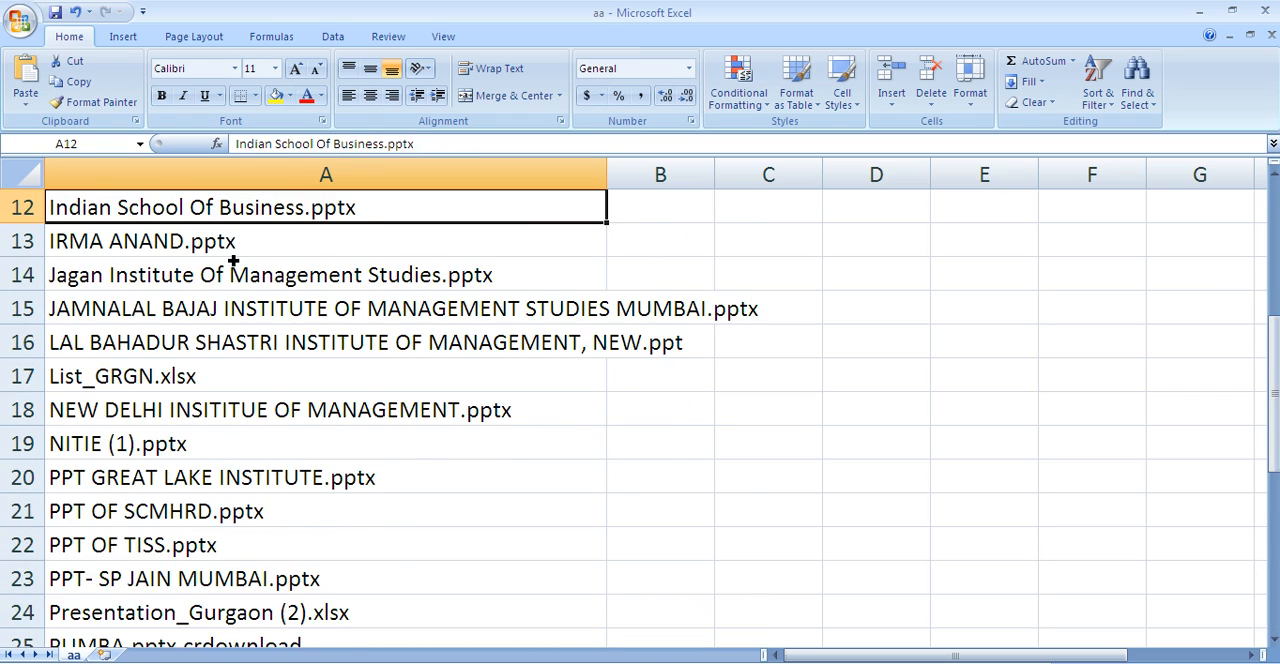
{"action": "key", "text": "Up"}
{"action": "key", "text": "Up"}
{"action": "key", "text": "Up"}
{"action": "key", "text": "Up"}
{"action": "key", "text": "Up"}
{"action": "key", "text": "Up"}
{"action": "key", "text": "Up"}
{"action": "key", "text": "Up"}
{"action": "key", "text": "Up"}
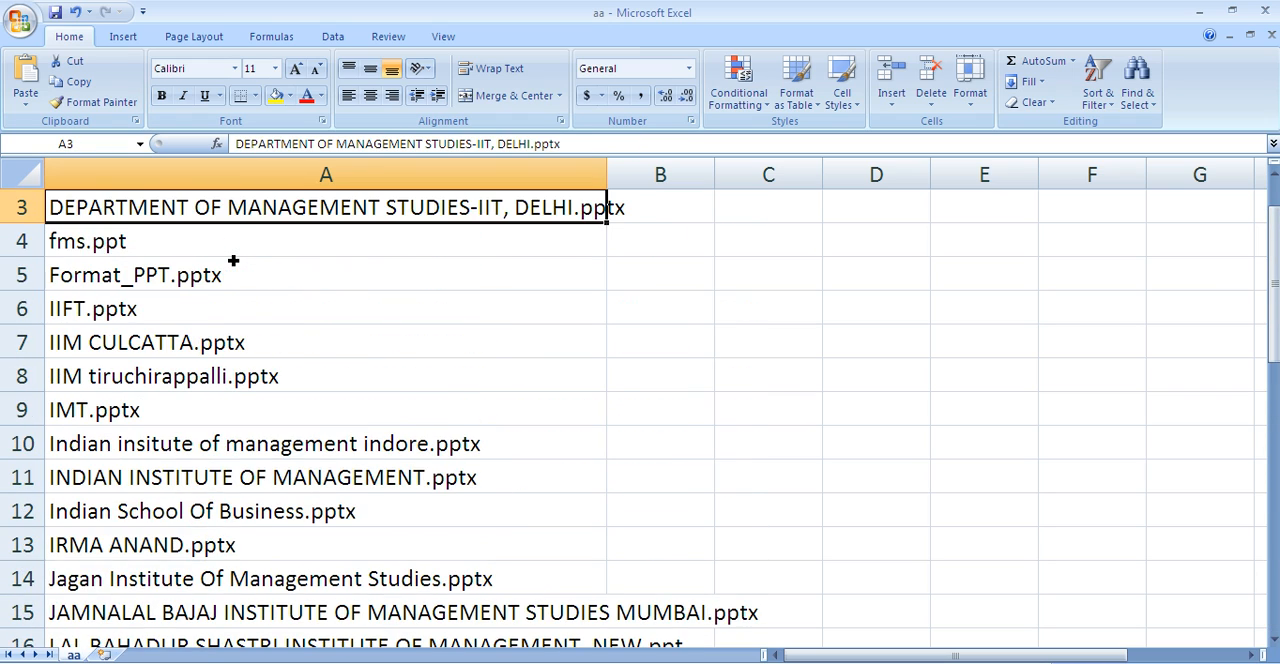
Widen column A to fit the DEPARTMENT OF MANAGEMENT STUDIES-IIT, DELHI.pptx name and select B3.
{"action": "left_click_drag", "start_coordinate": [607, 174], "coordinate": [641, 174]}
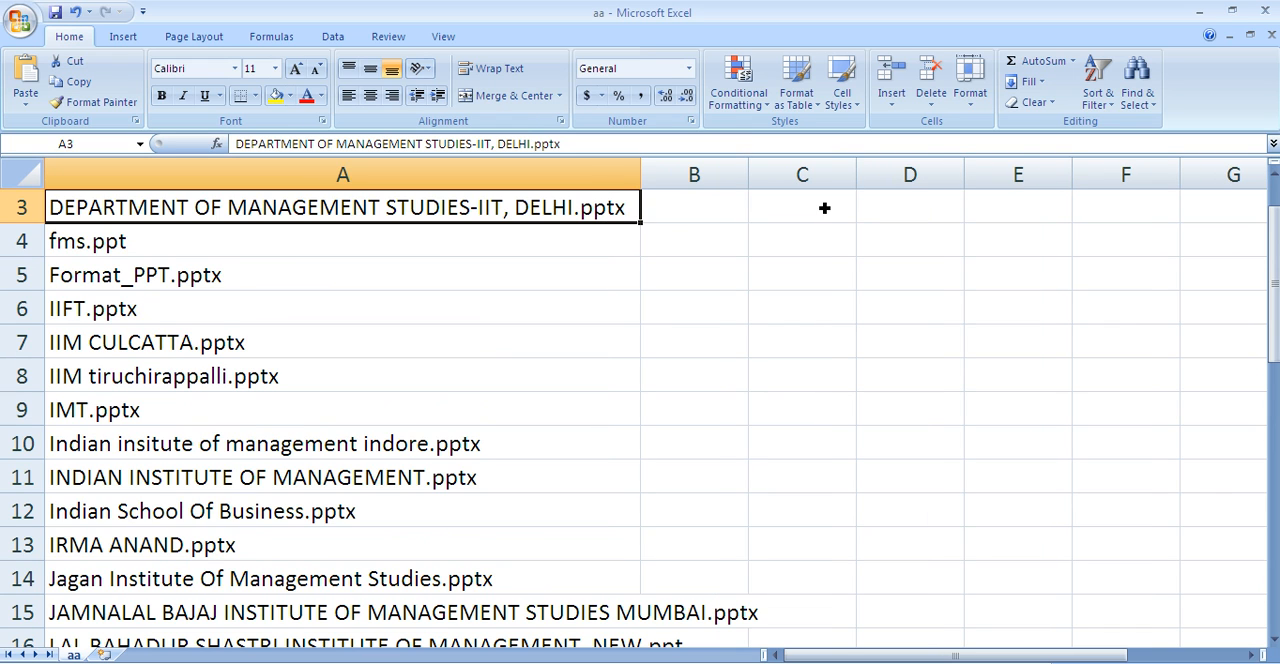
{"action": "left_click", "coordinate": [686, 205]}
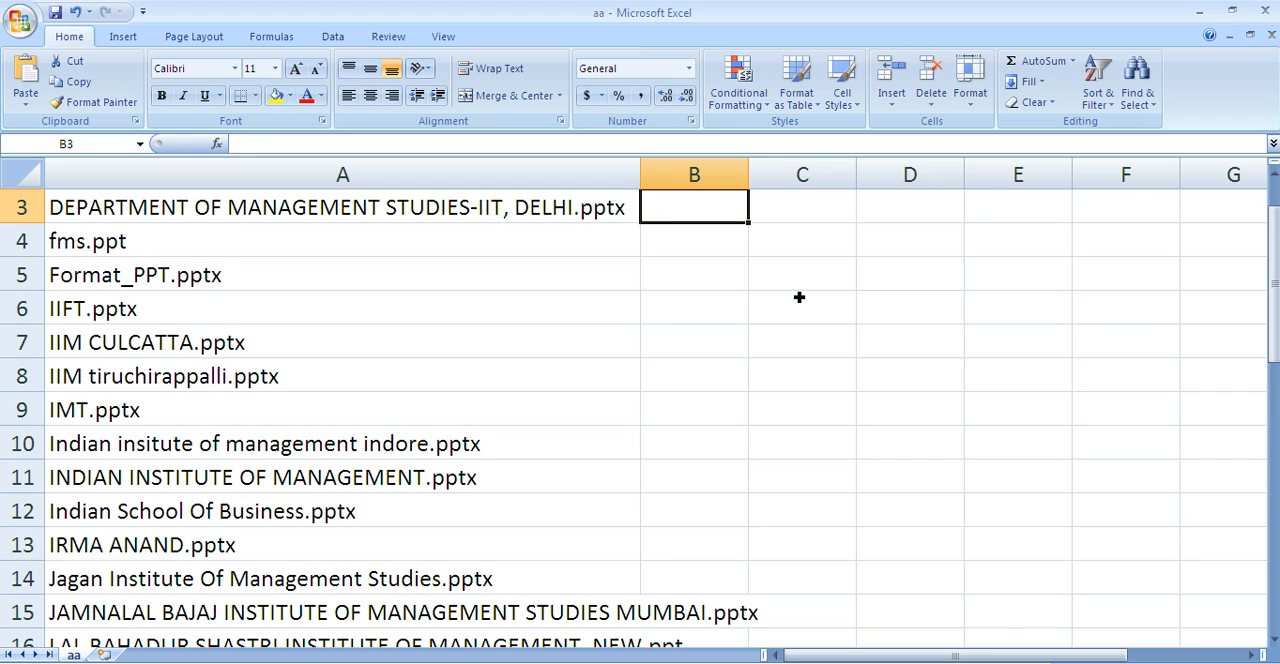
{"action": "type", "text": "="}
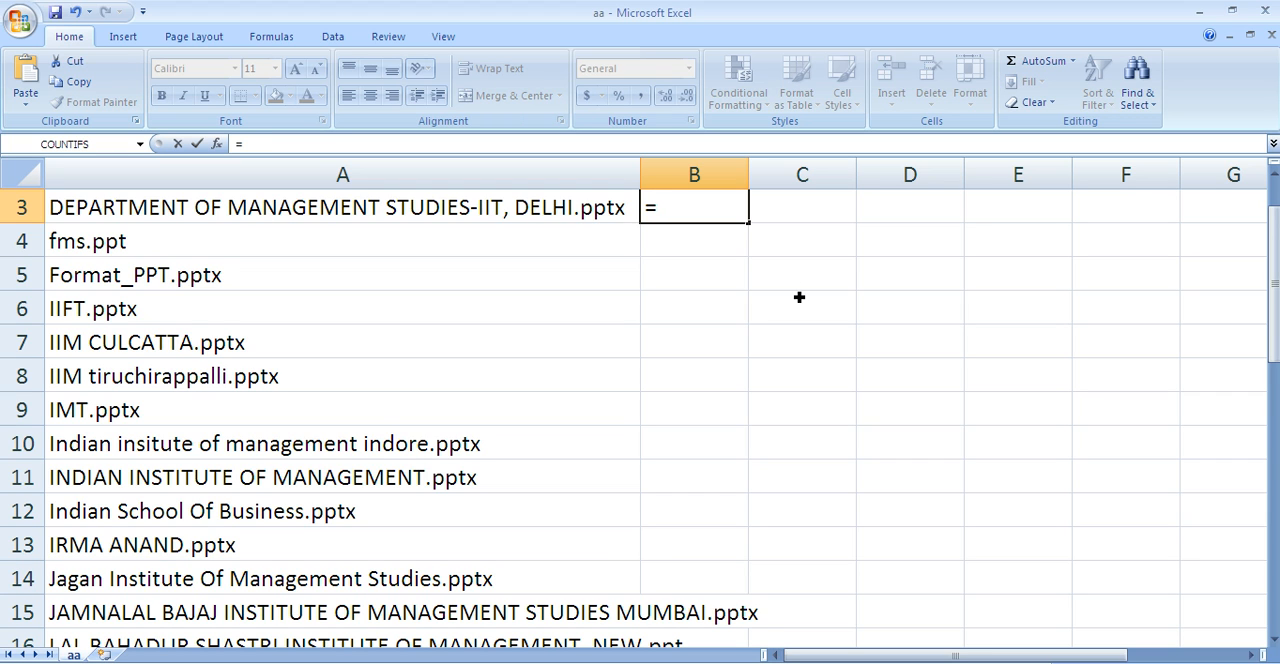
{"action": "type", "text": "left"}
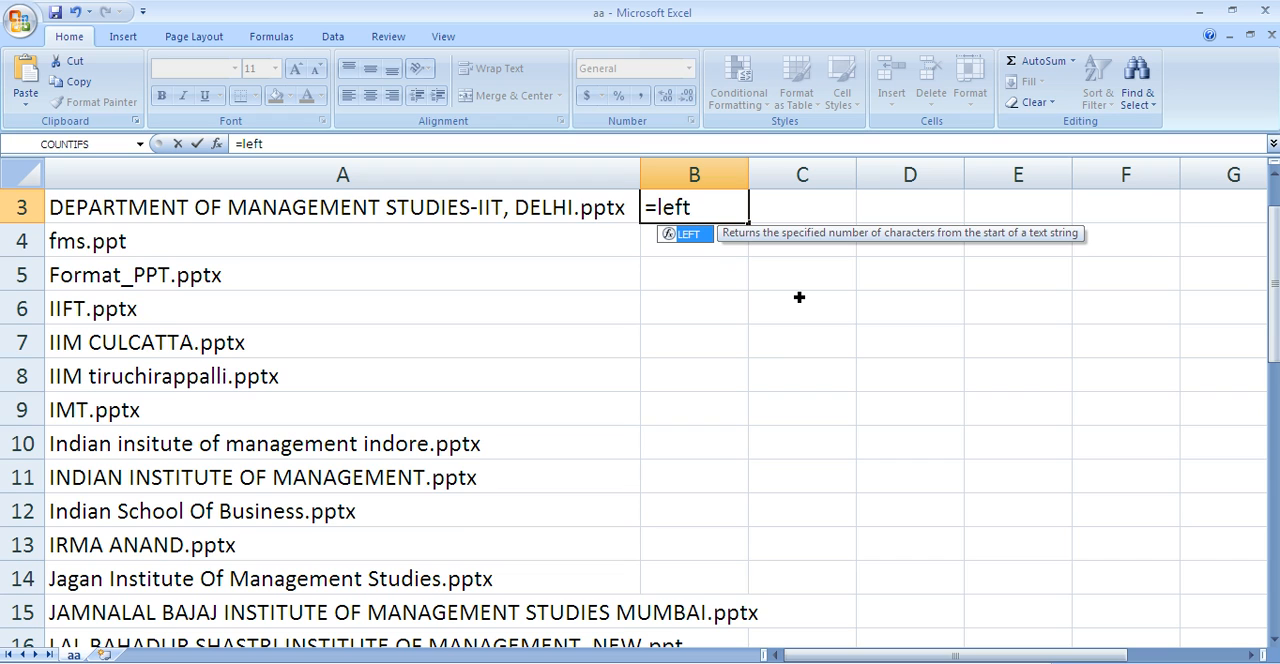
{"action": "type", "text": "("}
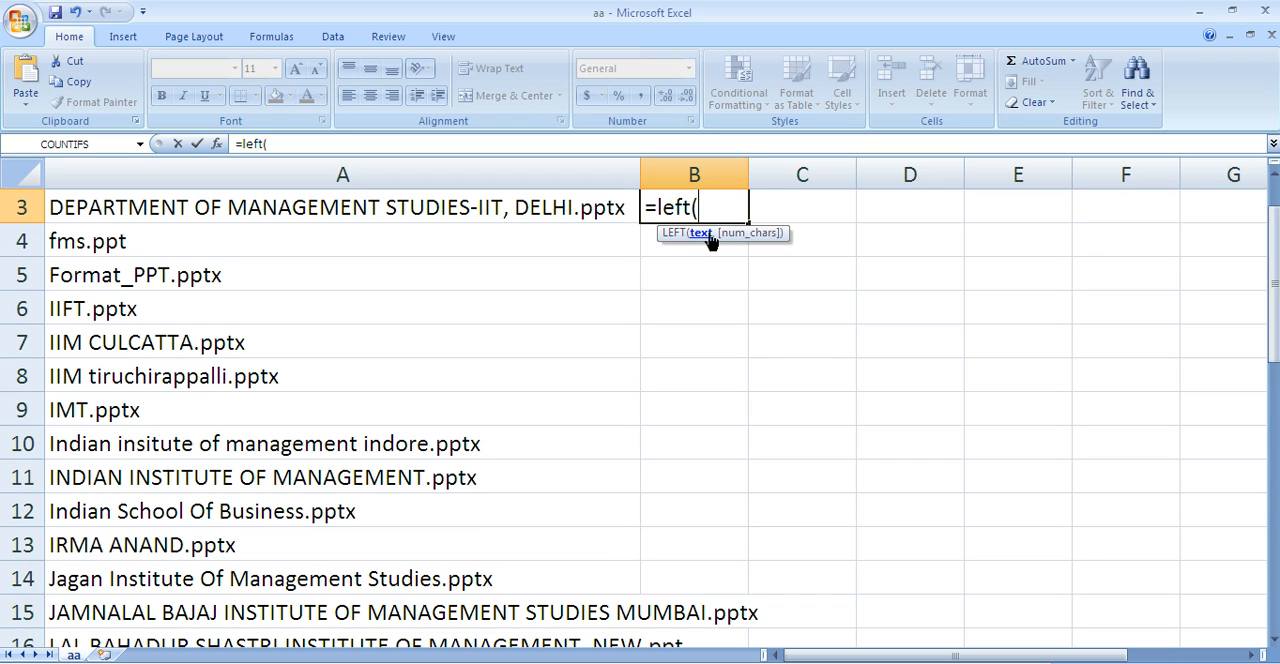
Enter =LEFT(A3, FIND(".", A3, 1)) in B3 to return A3's name up to its first period.
{"action": "left_click", "coordinate": [422, 212]}
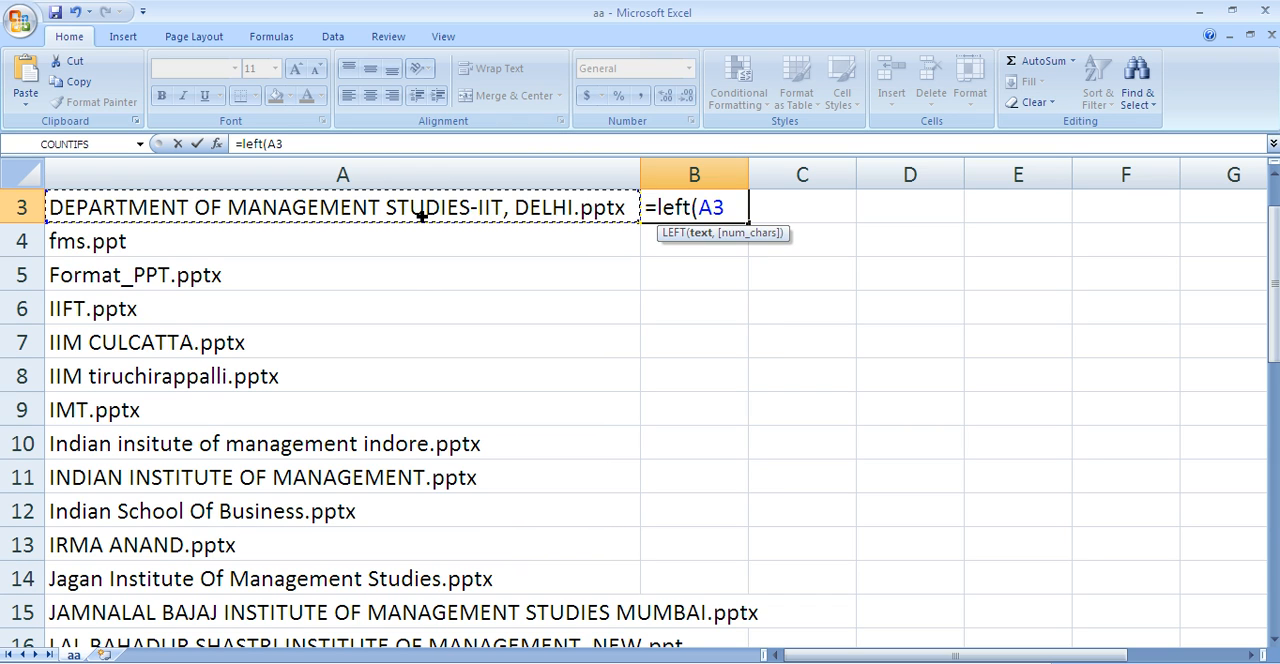
{"action": "type", "text": ","}
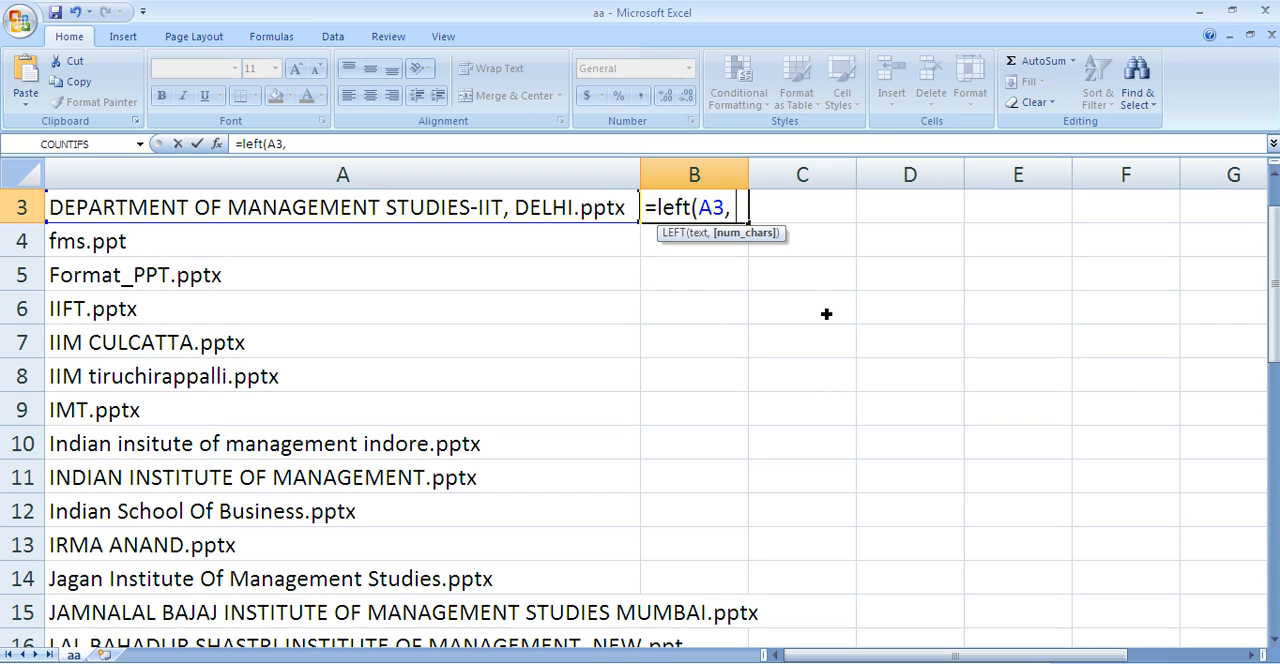
{"action": "type", "text": "find"}
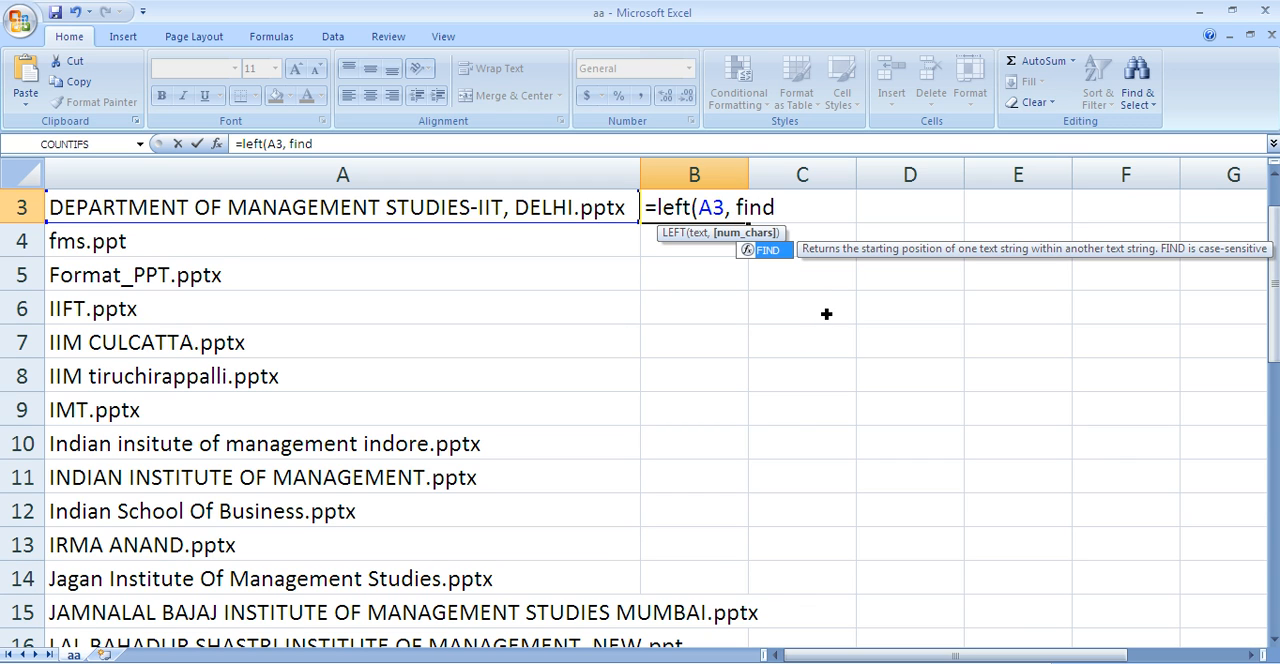
{"action": "type", "text": "("}
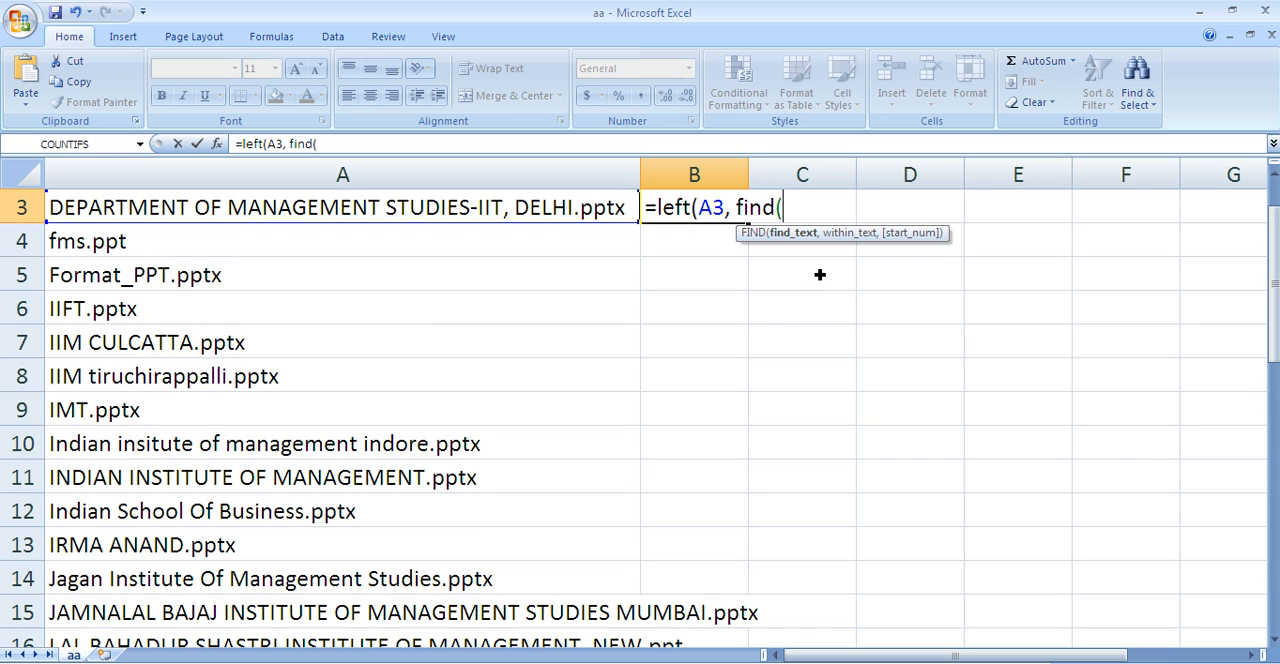
{"action": "type", "text": "\"."}
{"action": "type", "text": "\""}
{"action": "type", "text": ","}
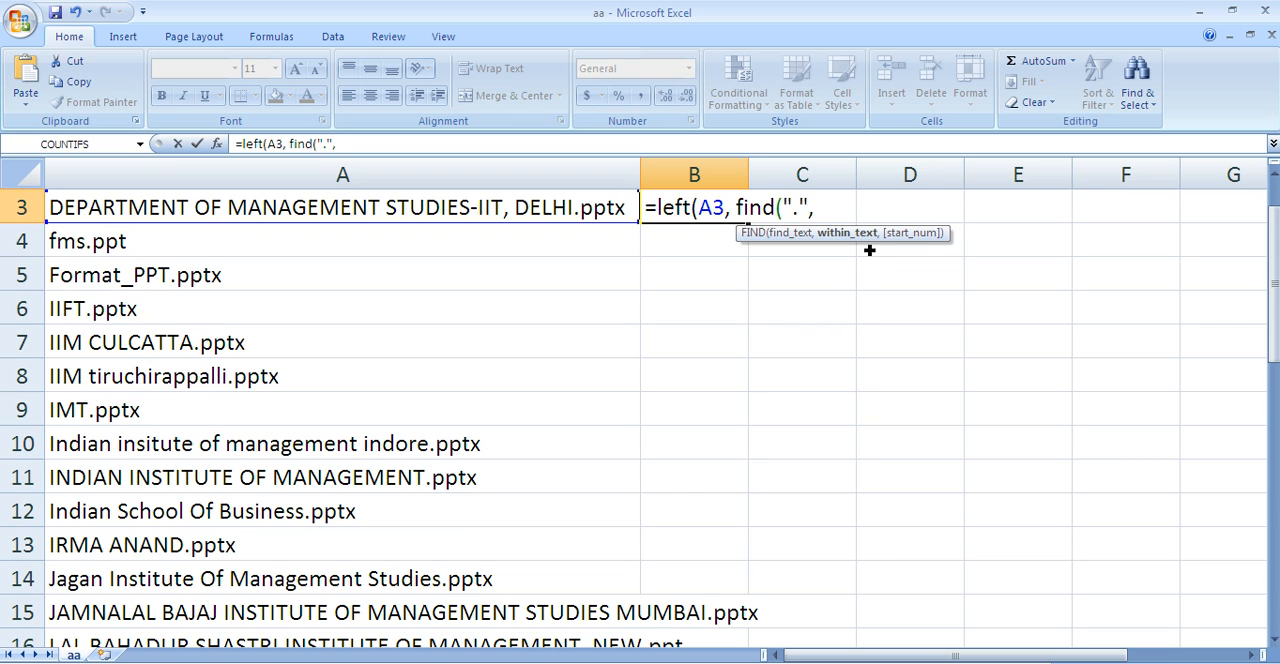
{"action": "left_click", "coordinate": [442, 214]}
{"action": "type", "text": ","}
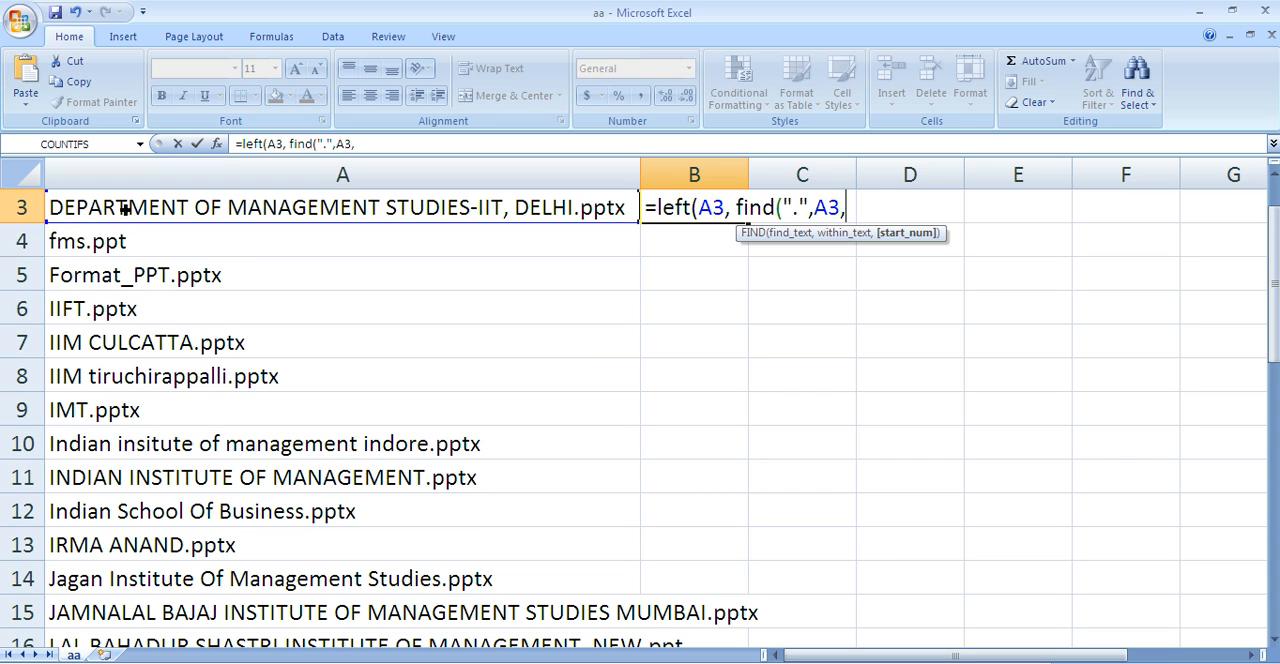
{"action": "type", "text": "1"}
{"action": "type", "text": "))"}
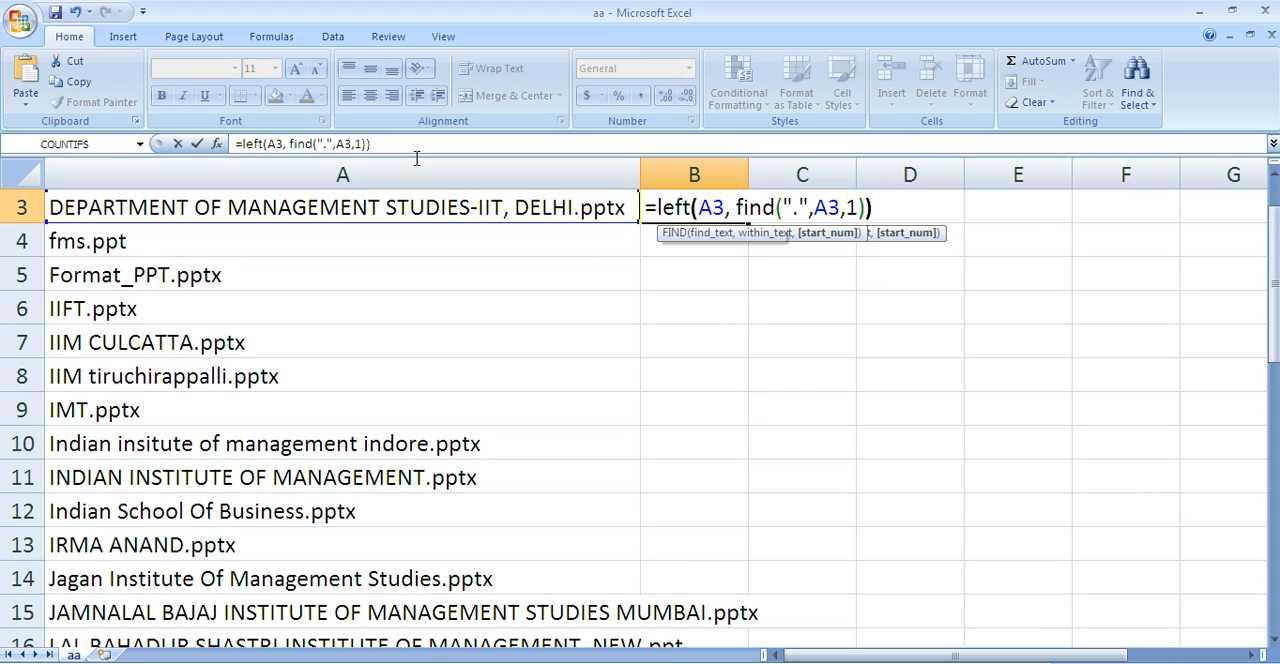
{"action": "key", "text": "Return"}
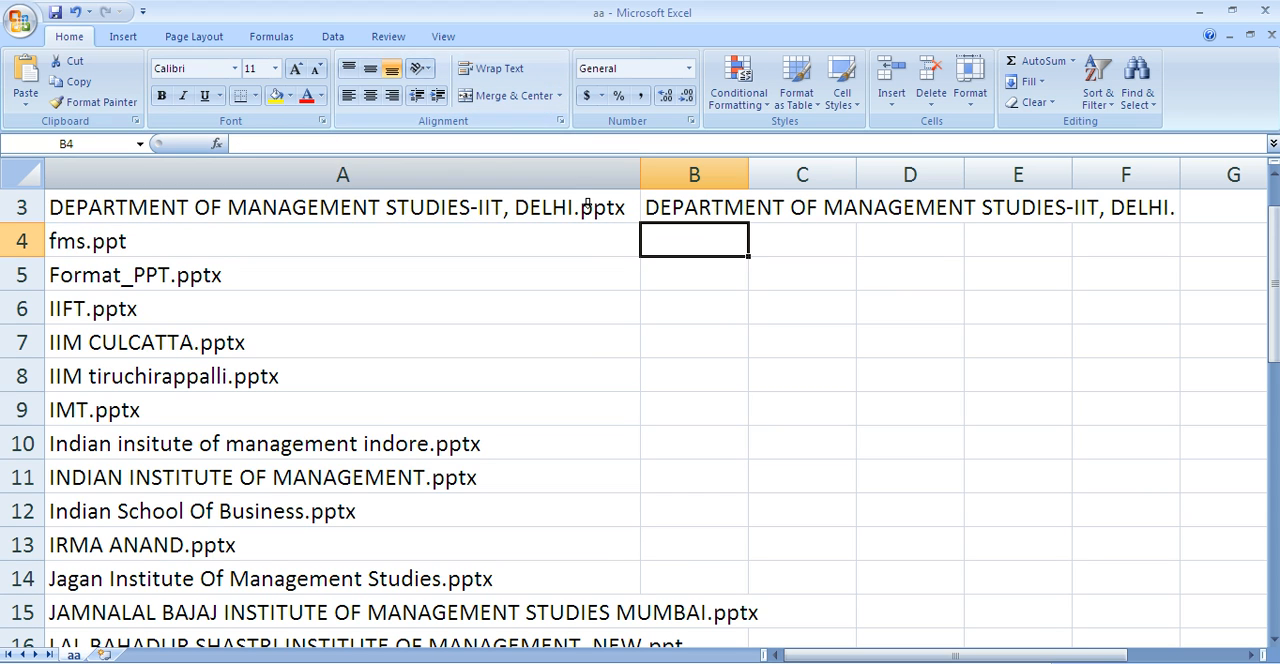
Autofit column B and copy the B3 formula into B4.
{"action": "double_click", "coordinate": [748, 175]}
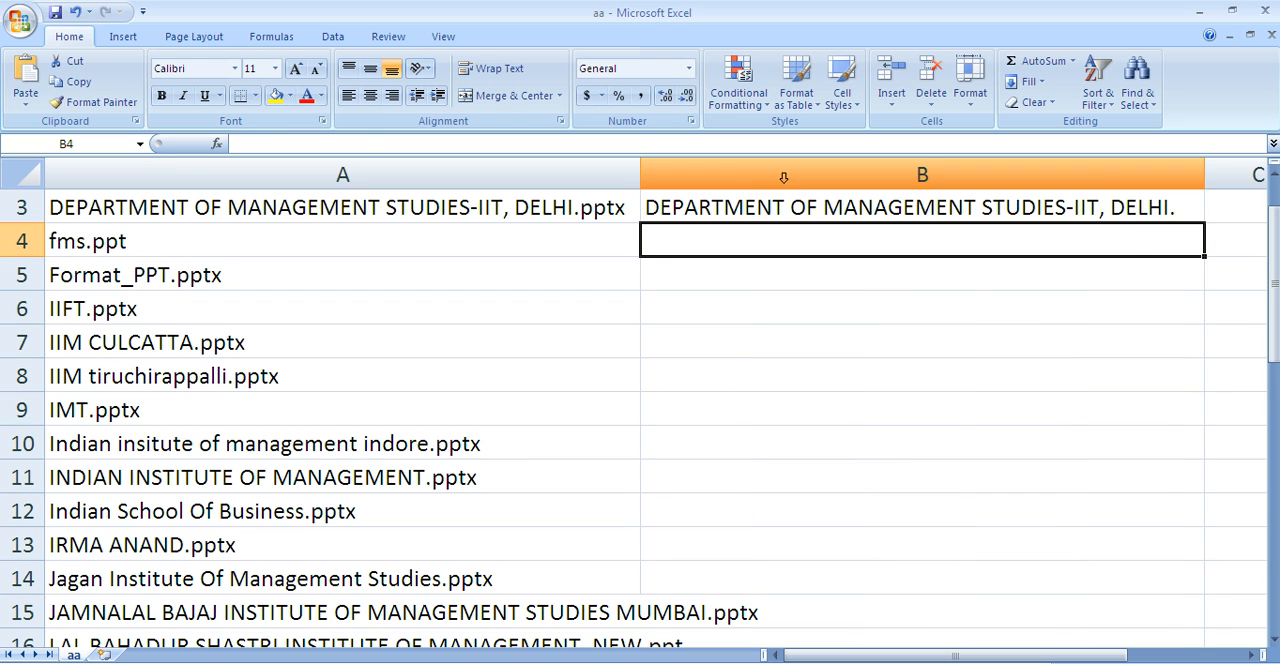
{"action": "left_click", "coordinate": [1126, 211]}
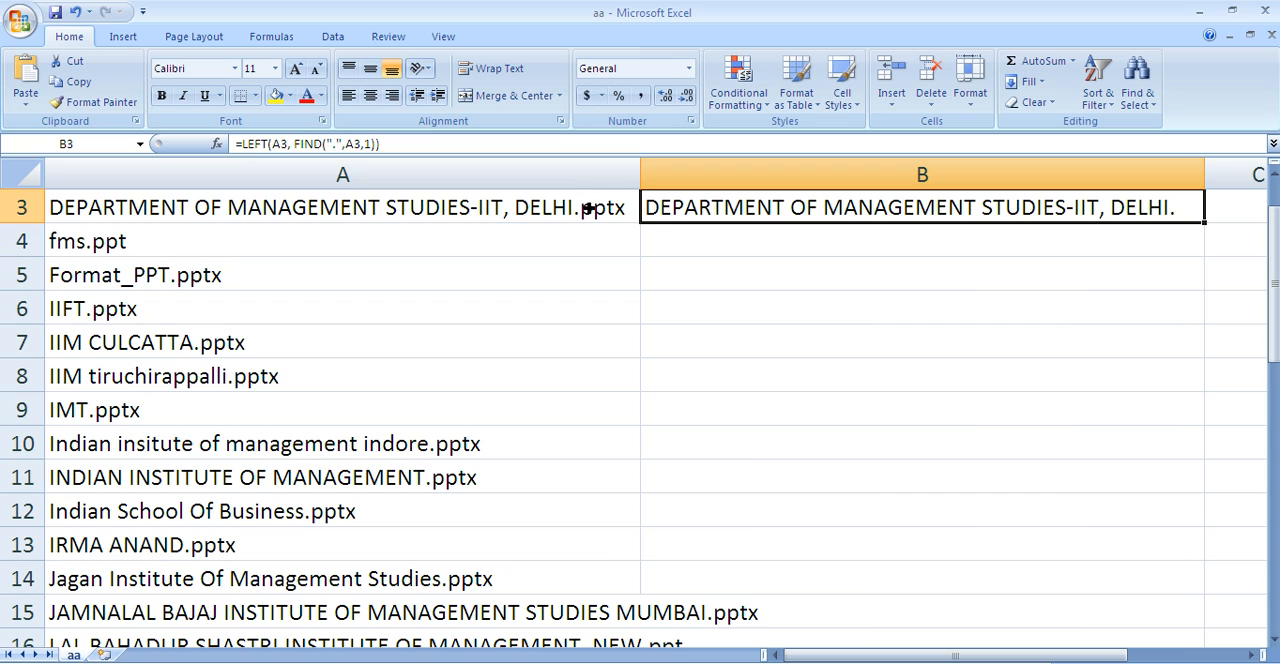
{"action": "key", "text": "ctrl+c"}
{"action": "left_click", "coordinate": [661, 238]}
{"action": "key", "text": "ctrl+v"}
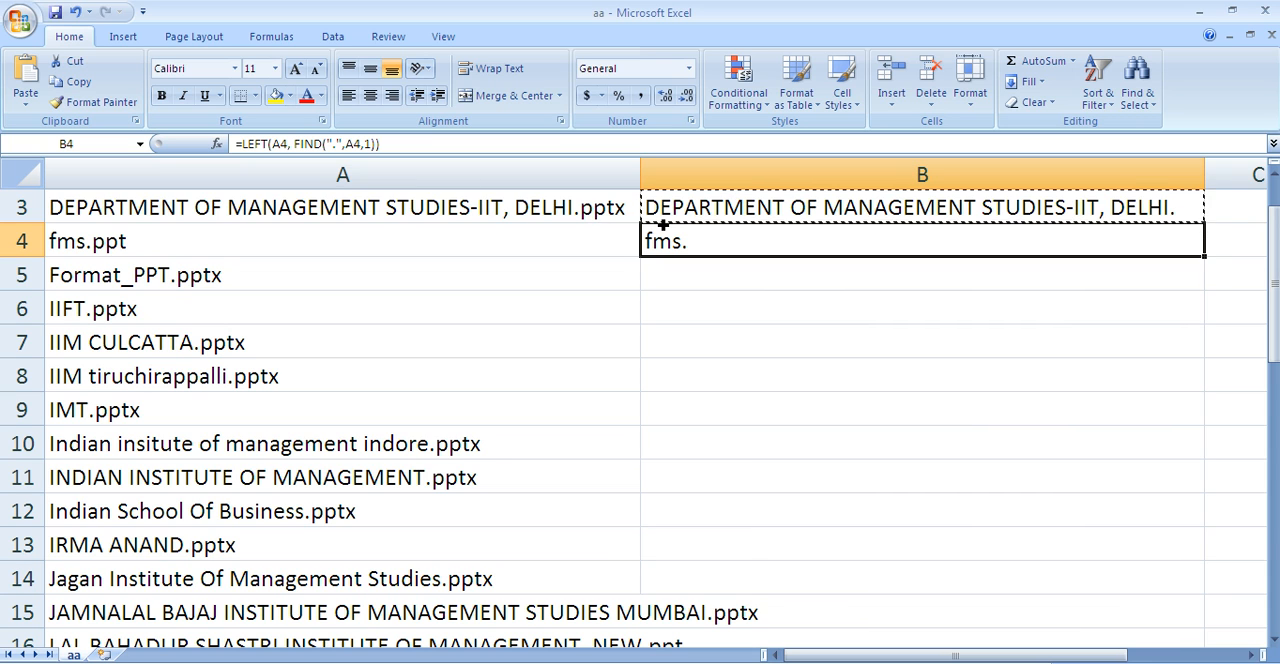
Paste the formula into B5 giving "Format_PPT.", then return to the B3 result.
{"action": "key", "text": "Down"}
{"action": "key", "text": "ctrl+v"}
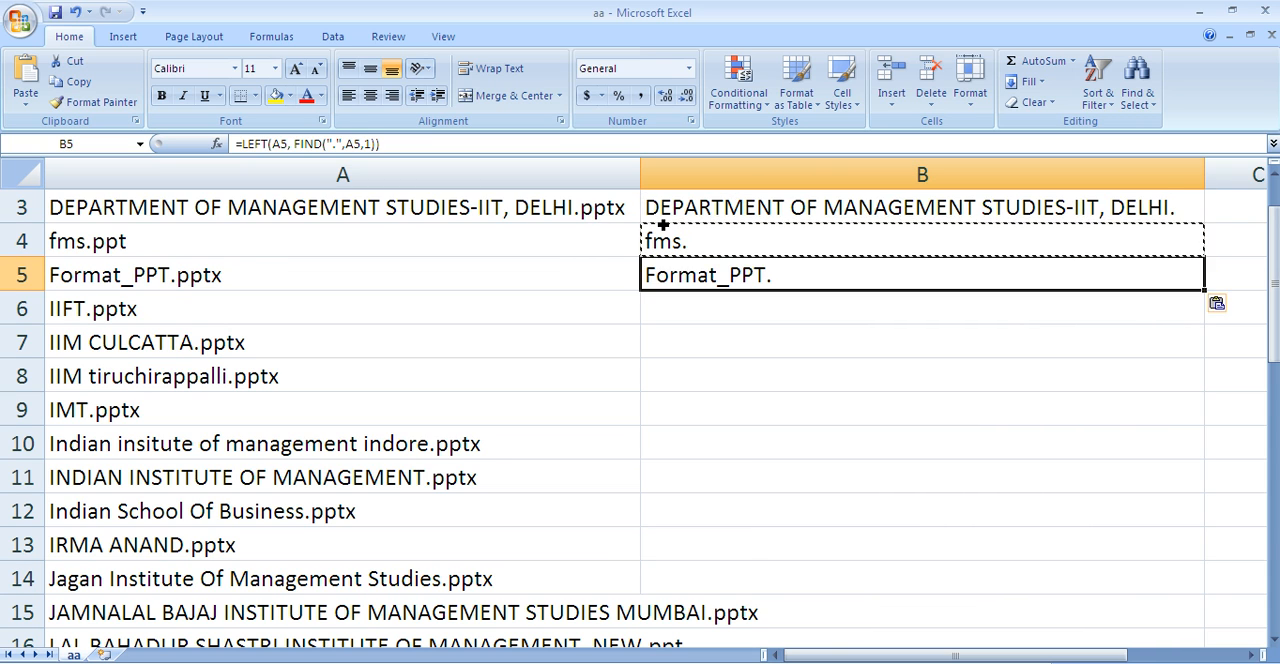
{"action": "key", "text": "Down"}
{"action": "key", "text": "Up"}
{"action": "key", "text": "Escape"}
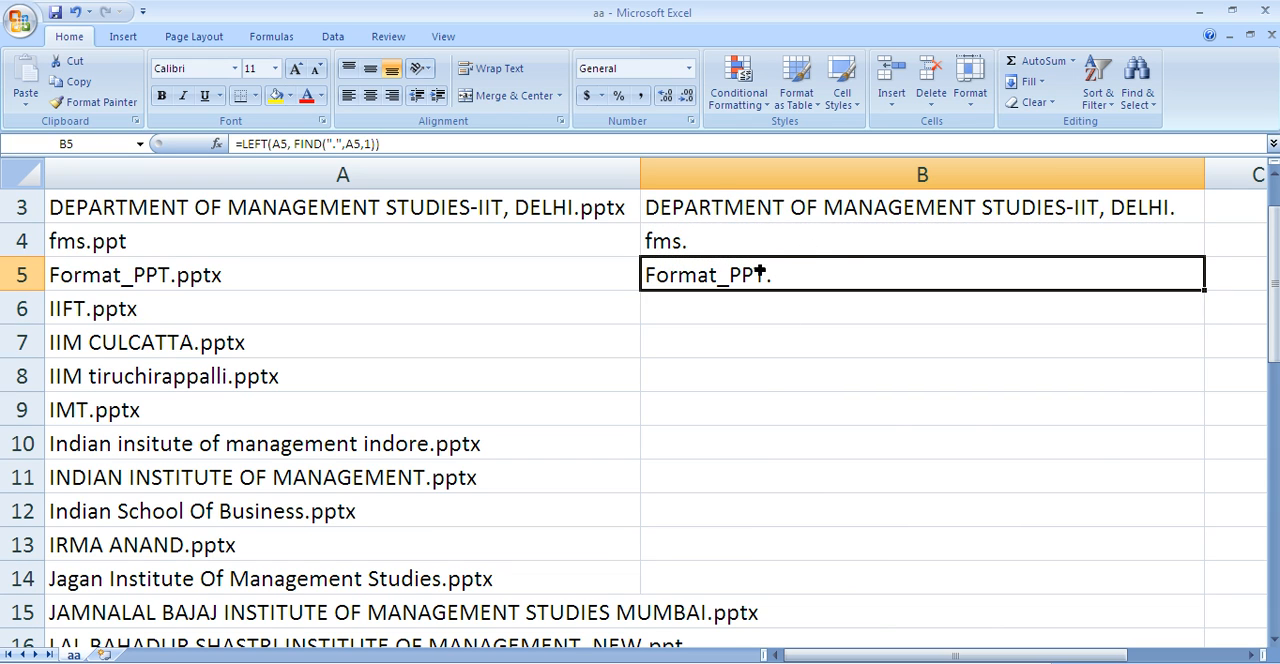
{"action": "left_click", "coordinate": [740, 212]}
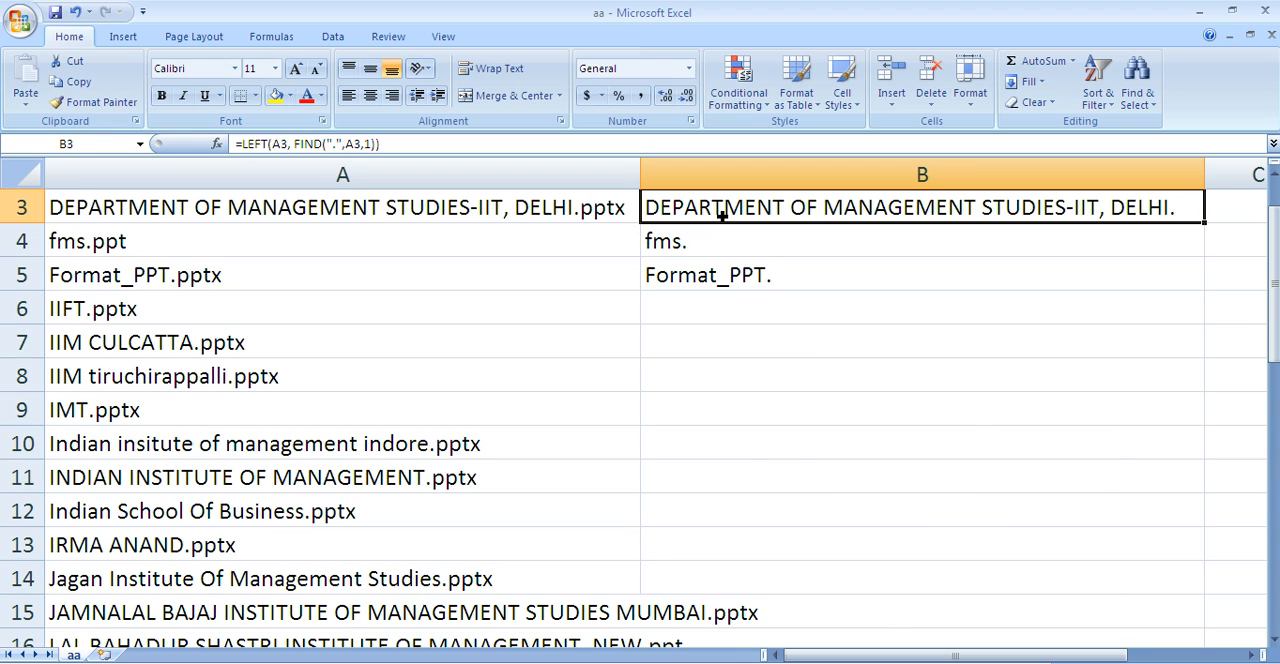
Edit B3's formula to subtract 1 from the FIND position, dropping the trailing period.
{"action": "double_click", "coordinate": [722, 212]}
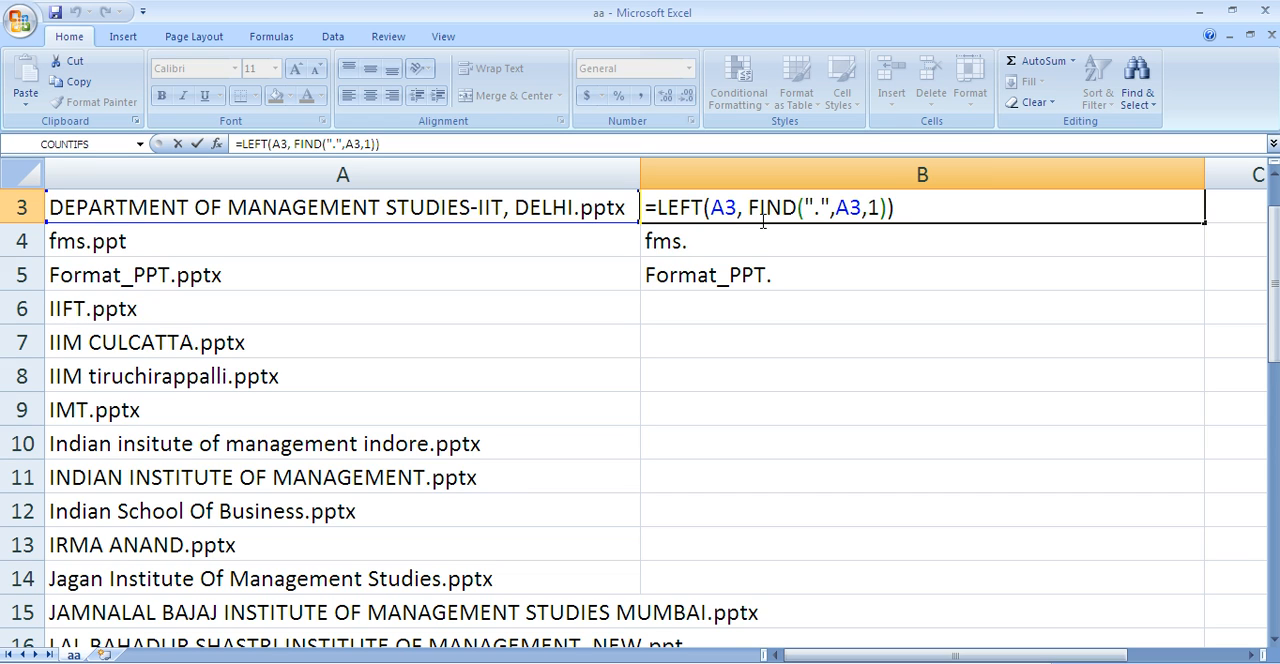
{"action": "key", "text": "Left"}
{"action": "key", "text": "Left"}
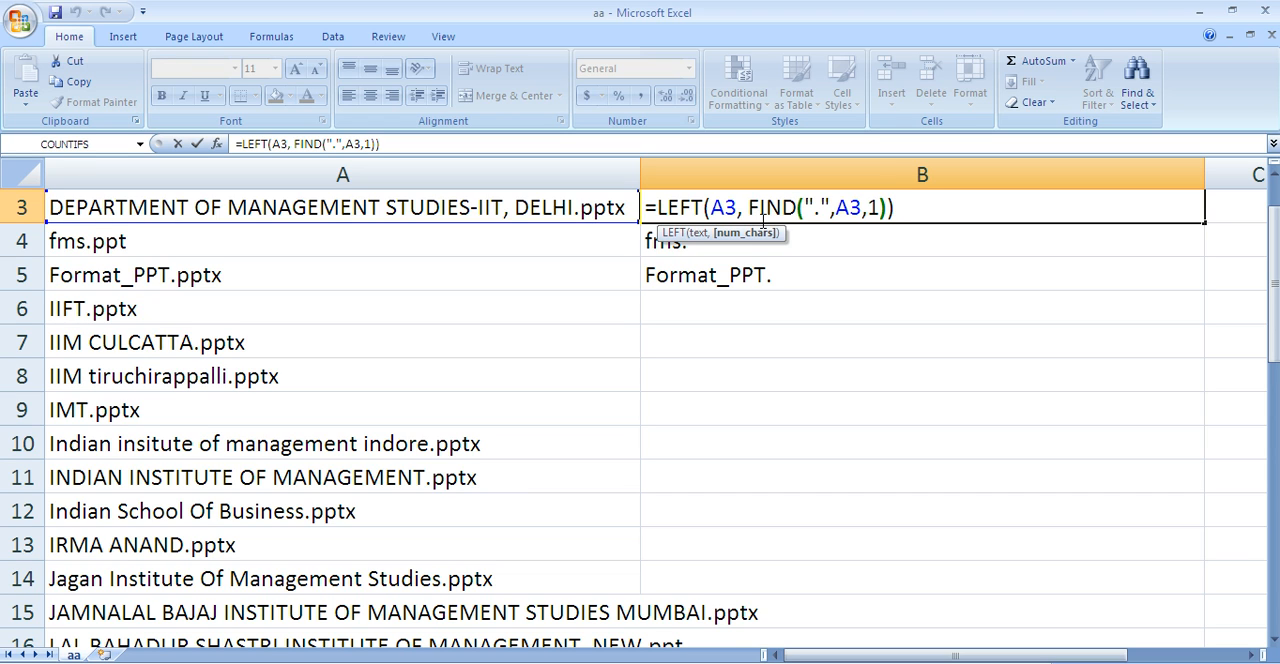
{"action": "key", "text": "Left"}
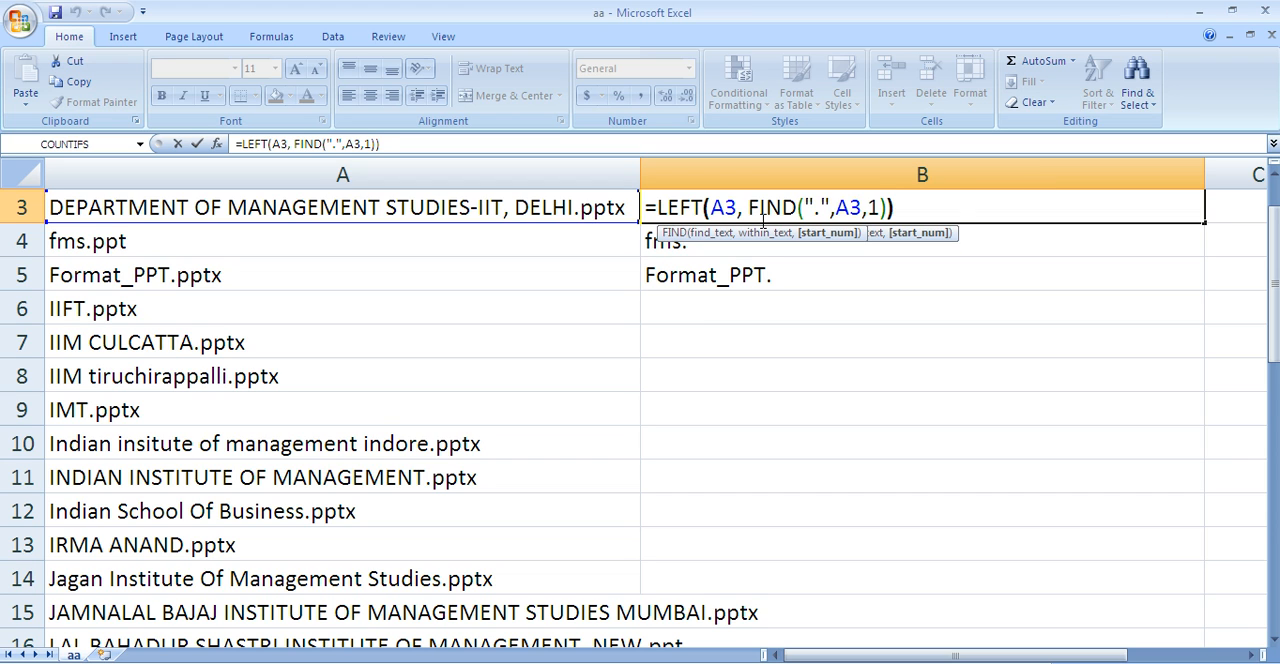
{"action": "key", "text": "Right"}
{"action": "type", "text": "-1"}
{"action": "key", "text": "Return"}
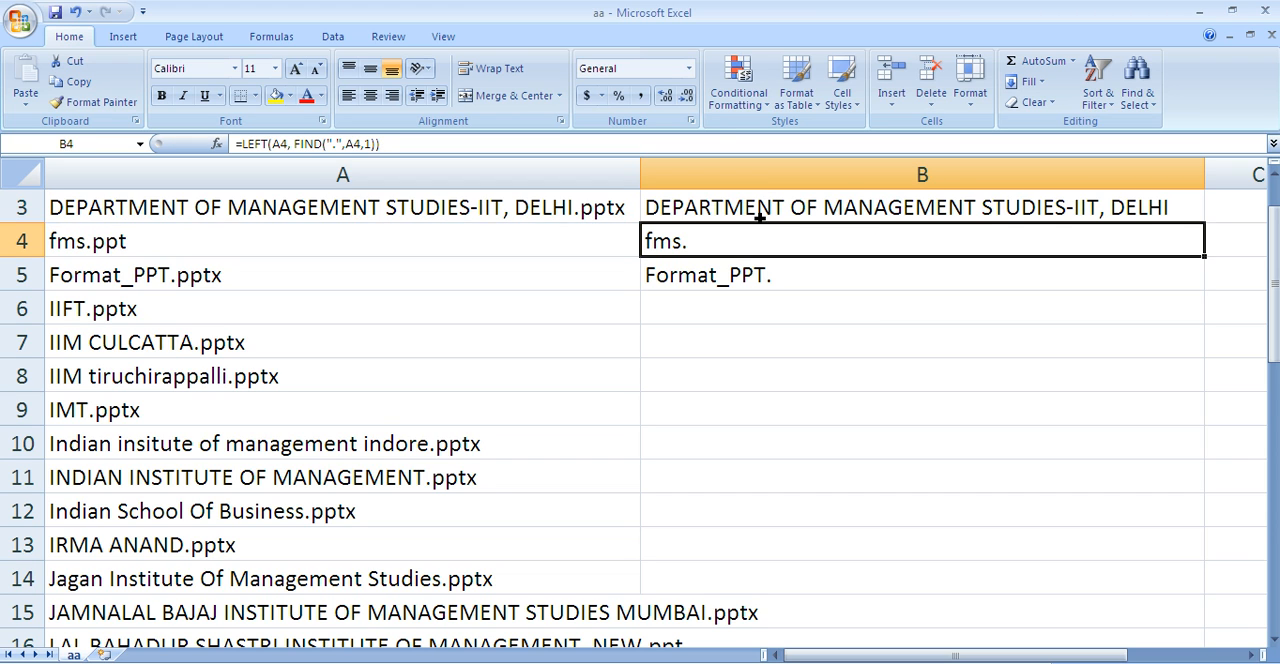
{"action": "left_click", "coordinate": [757, 217]}
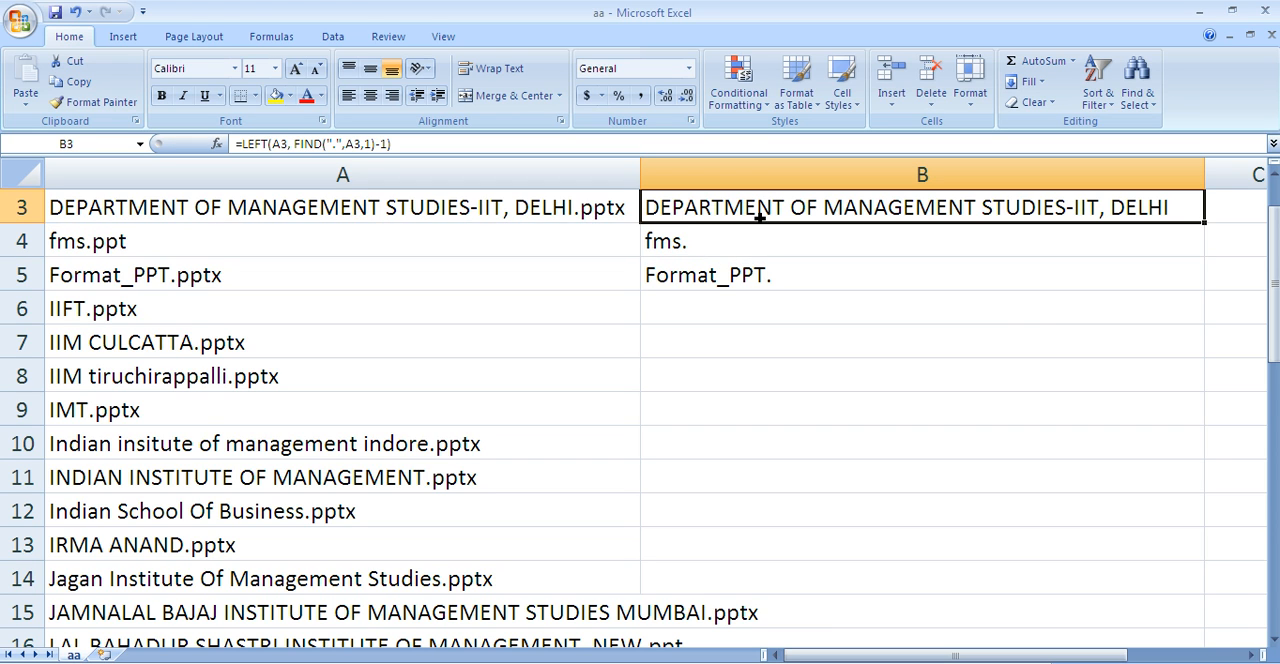
Copy the corrected B3 formula and paste it row by row down through B13.
{"action": "key", "text": "ctrl+c"}
{"action": "key", "text": "Down"}
{"action": "key", "text": "ctrl+v"}
{"action": "key", "text": "Down"}
{"action": "key", "text": "ctrl+v"}
{"action": "key", "text": "Down"}
{"action": "key", "text": "ctrl+v"}
{"action": "key", "text": "Down"}
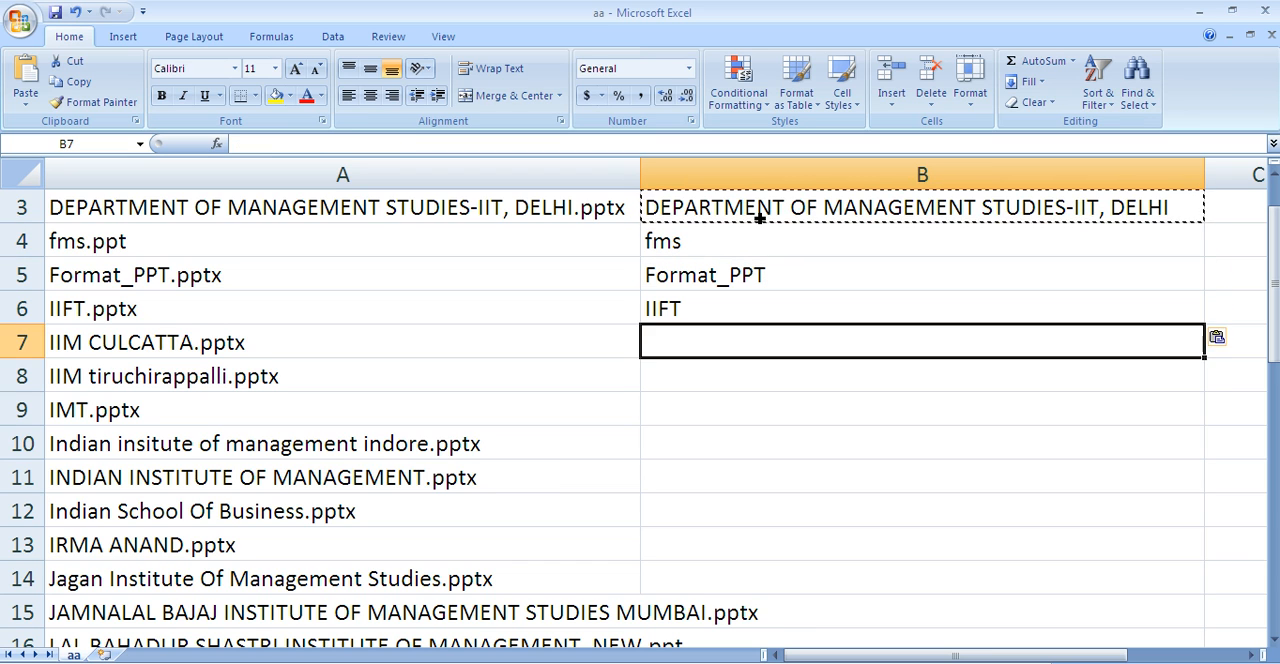
{"action": "key", "text": "ctrl+v"}
{"action": "key", "text": "Down"}
{"action": "key", "text": "ctrl+v"}
{"action": "key", "text": "Down"}
{"action": "key", "text": "ctrl+v"}
{"action": "key", "text": "Down"}
{"action": "key", "text": "ctrl+v"}
{"action": "key", "text": "Down"}
{"action": "key", "text": "ctrl+v"}
{"action": "key", "text": "Down"}
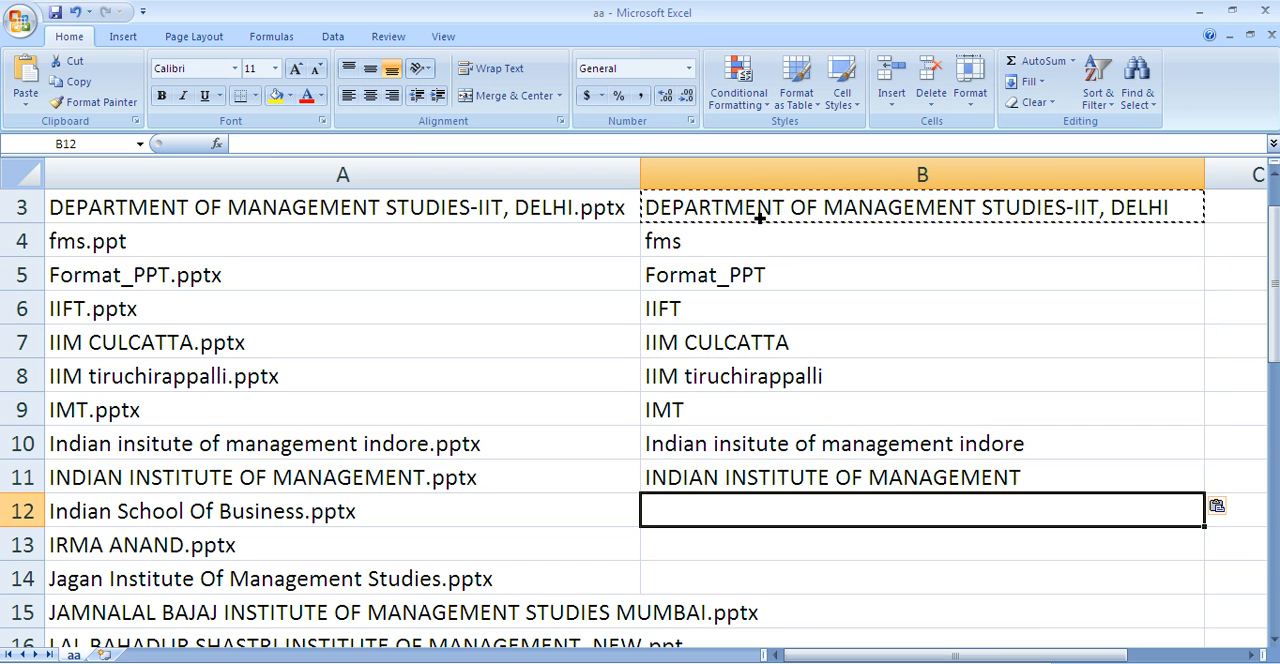
{"action": "key", "text": "ctrl+v"}
{"action": "key", "text": "Down"}
{"action": "key", "text": "ctrl+v"}
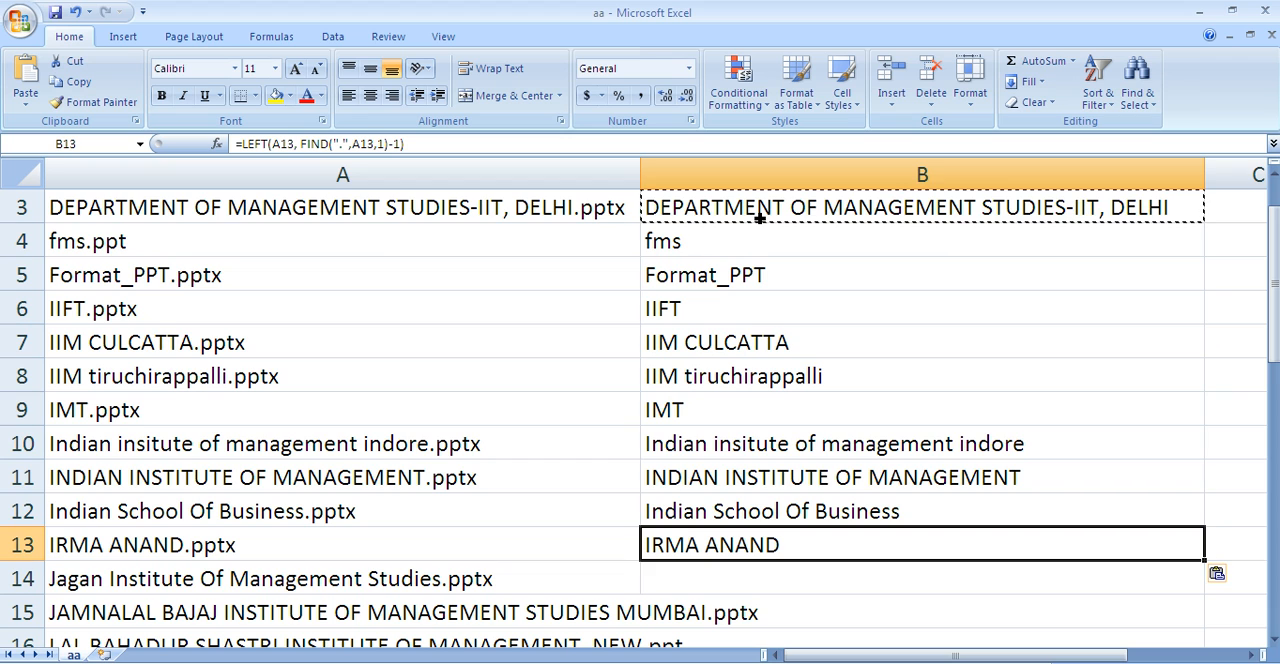
Review the extension-free names and select the pasted results from B4.
{"action": "key", "text": "Up"}
{"action": "key", "text": "Up"}
{"action": "key", "text": "Up"}
{"action": "key", "text": "Up"}
{"action": "key", "text": "Up"}
{"action": "key", "text": "Up"}
{"action": "key", "text": "Up"}
{"action": "key", "text": "Up"}
{"action": "key", "text": "Up"}
{"action": "key", "text": "Up"}
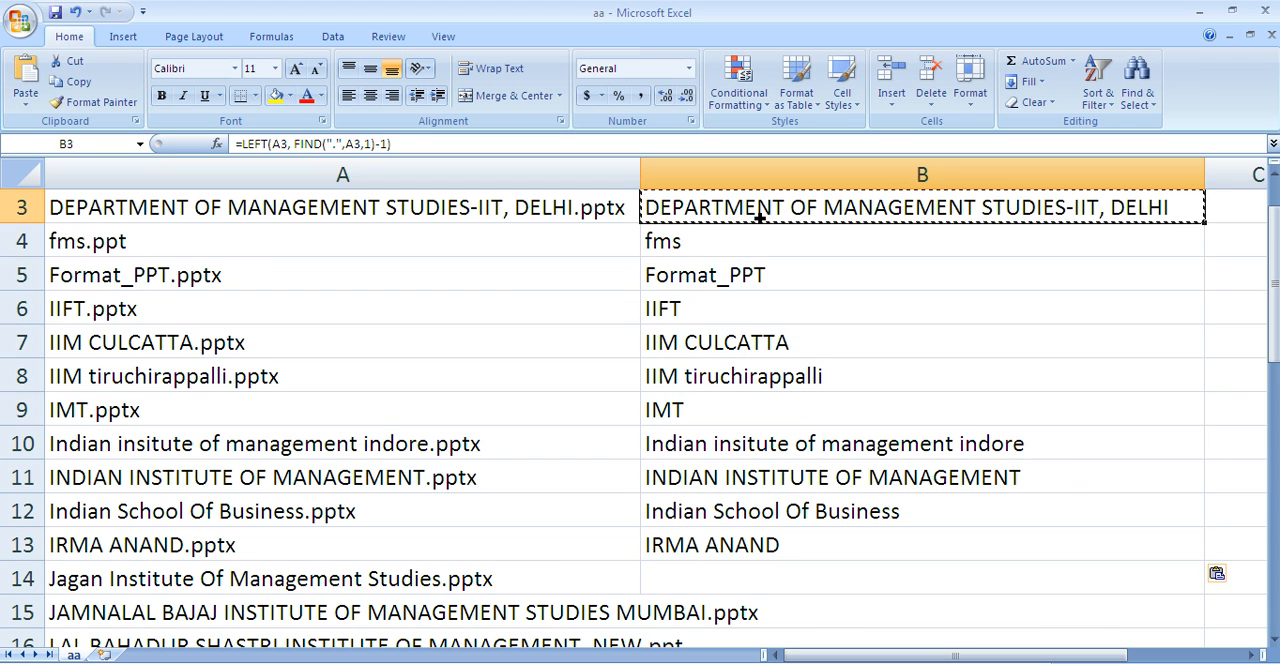
{"action": "key", "text": "Down"}
{"action": "key", "text": "Down"}
{"action": "key", "text": "Down"}
{"action": "key", "text": "Down"}
{"action": "key", "text": "Down"}
{"action": "key", "text": "Down"}
{"action": "key", "text": "Down"}
{"action": "key", "text": "Down"}
{"action": "key", "text": "Down"}
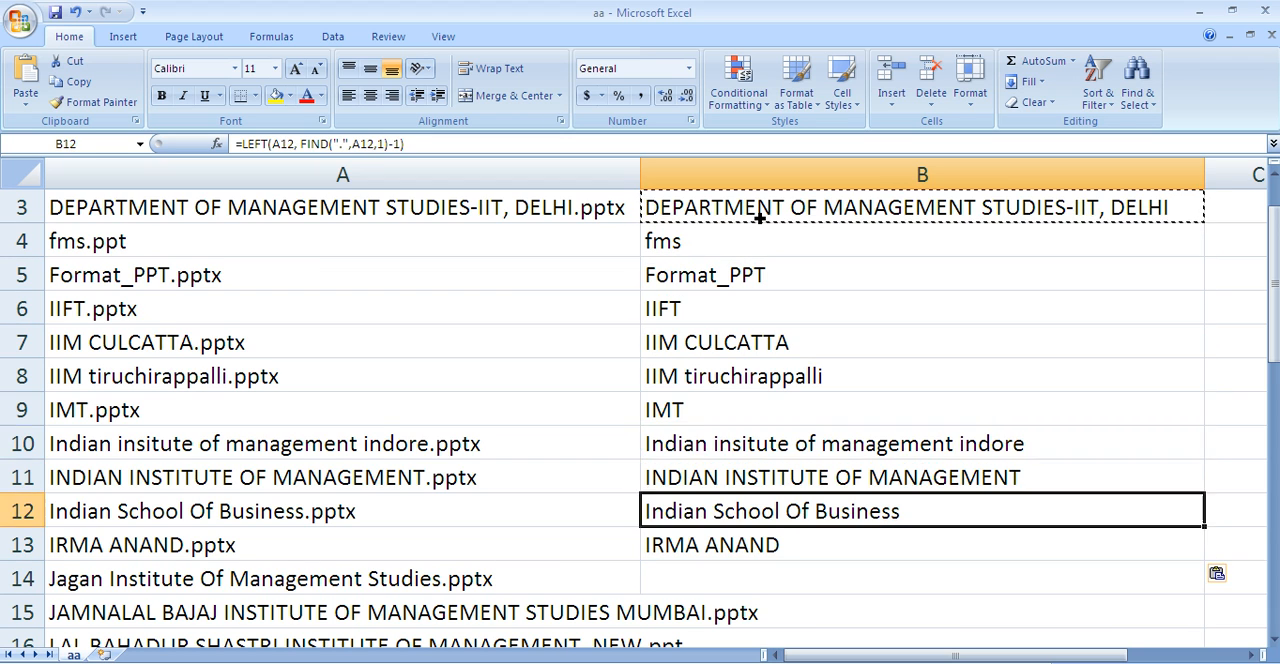
{"action": "key", "text": "Down"}
{"action": "key", "text": "shift+Up"}
{"action": "key", "text": "shift+Up"}
{"action": "key", "text": "shift+Up"}
{"action": "key", "text": "shift+Up"}
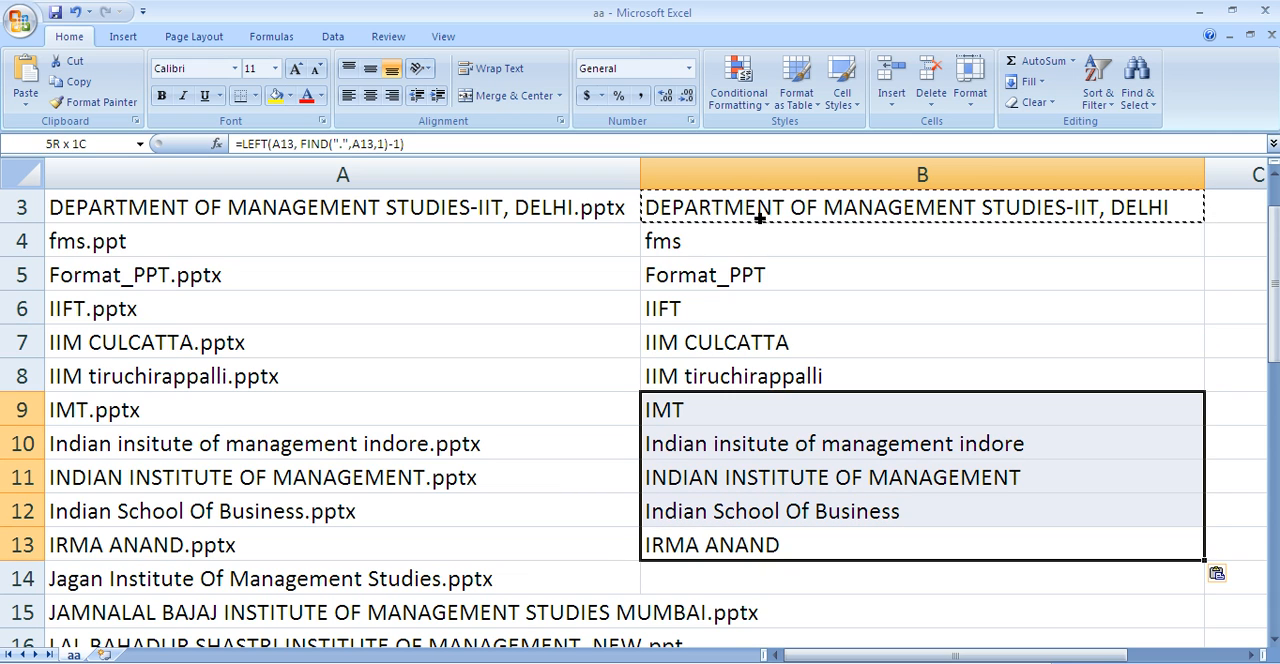
{"action": "key", "text": "shift+Up"}
{"action": "key", "text": "shift+Up"}
{"action": "key", "text": "shift+Up"}
{"action": "key", "text": "shift+Up"}
{"action": "key", "text": "shift+Up"}
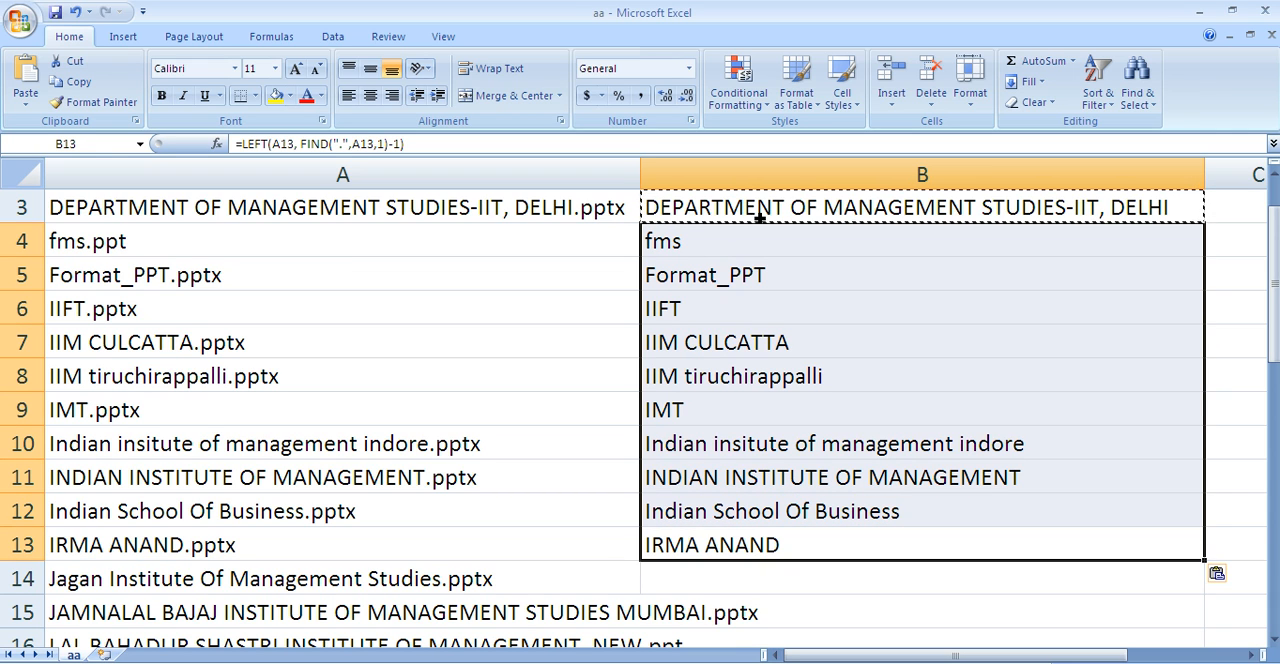